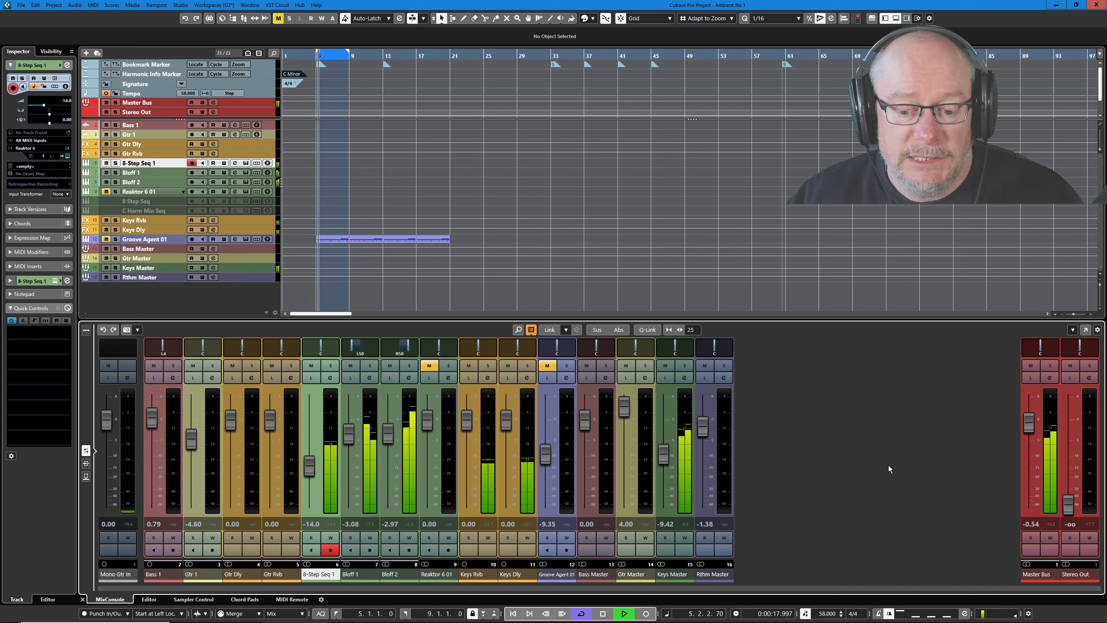
# - Raise the Stereo Out fader to -19.6 dB
pyautogui.scroll(3, 1067, 506)
pyautogui.moveTo(1067, 506); pyautogui.dragTo(1068, 480)
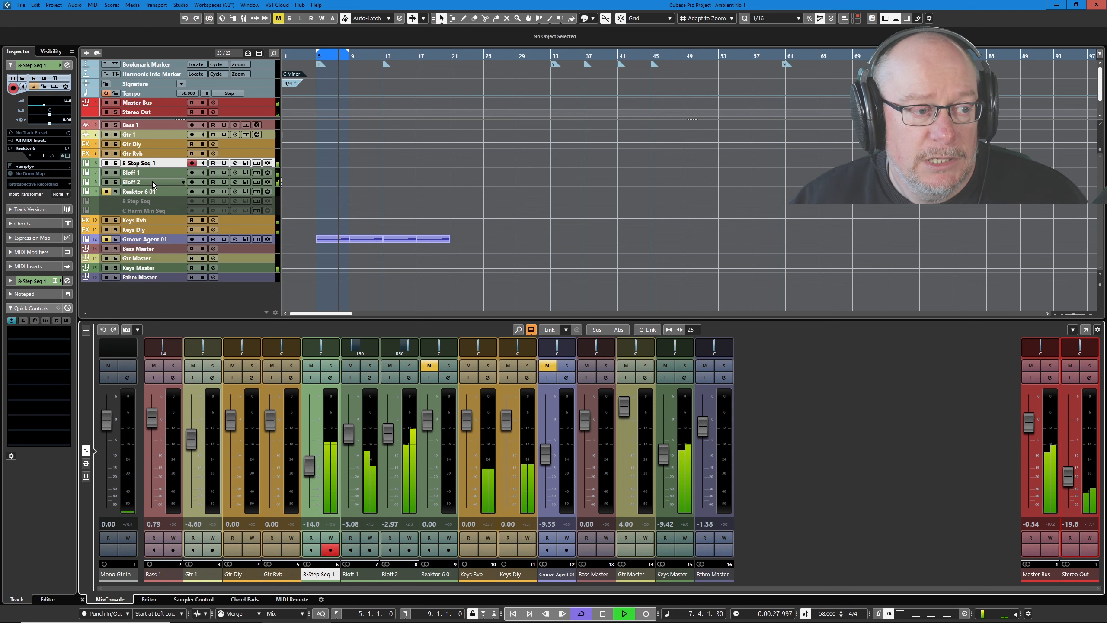
# - Examine the Reaktor patches on the Bloff 2 and 8-Step Seq 1 tracks, stopping playback and closing their windows
pyautogui.click(246, 182)
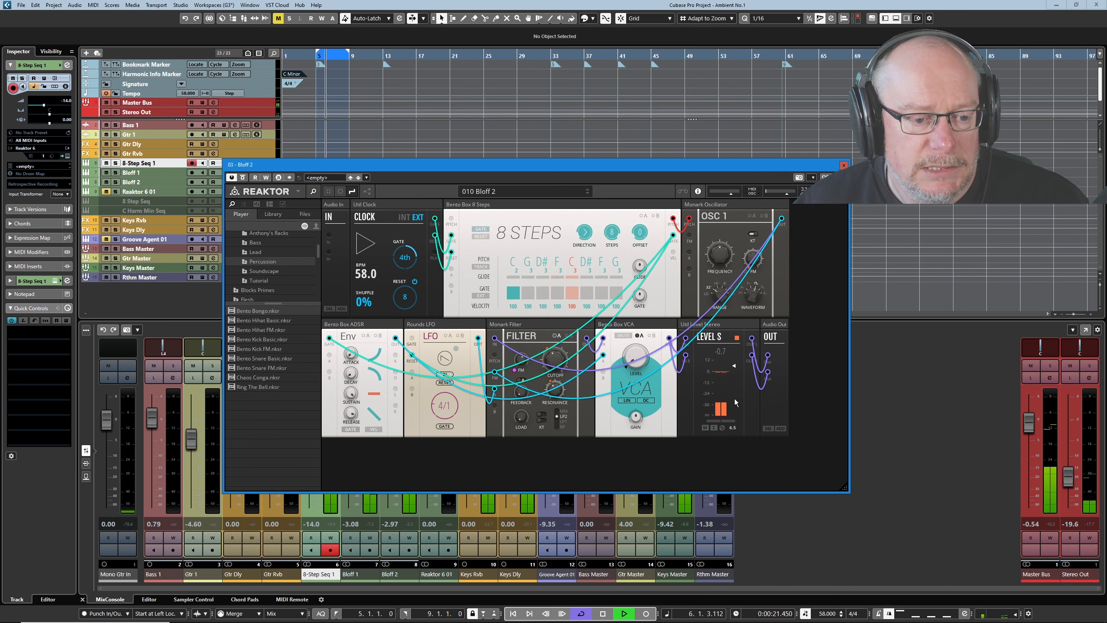
pyautogui.click(843, 166)
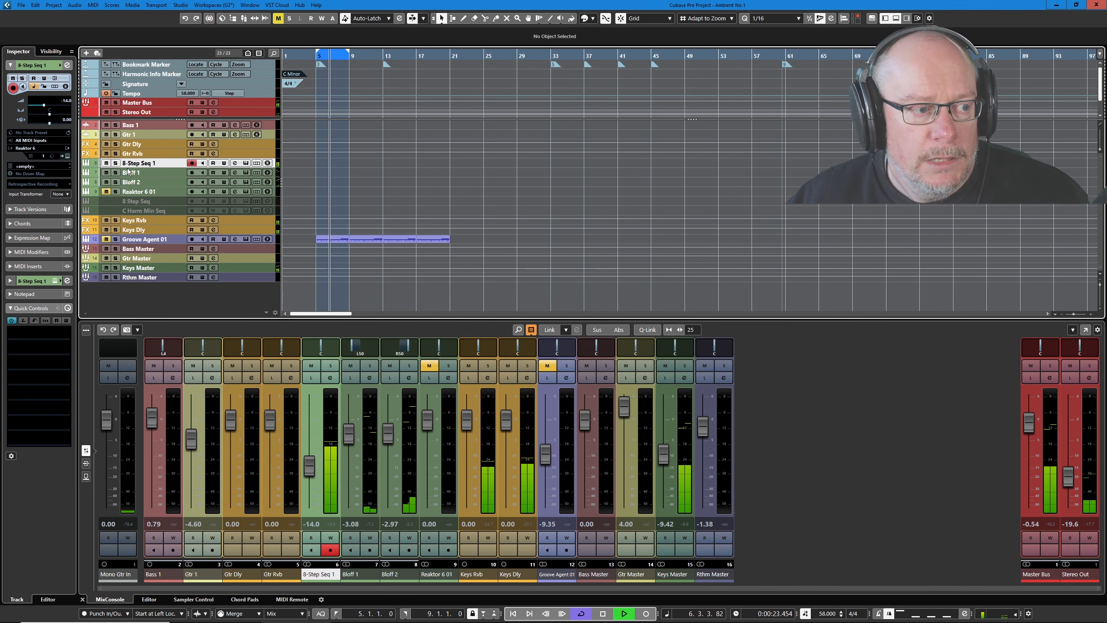
pyautogui.click(256, 163)
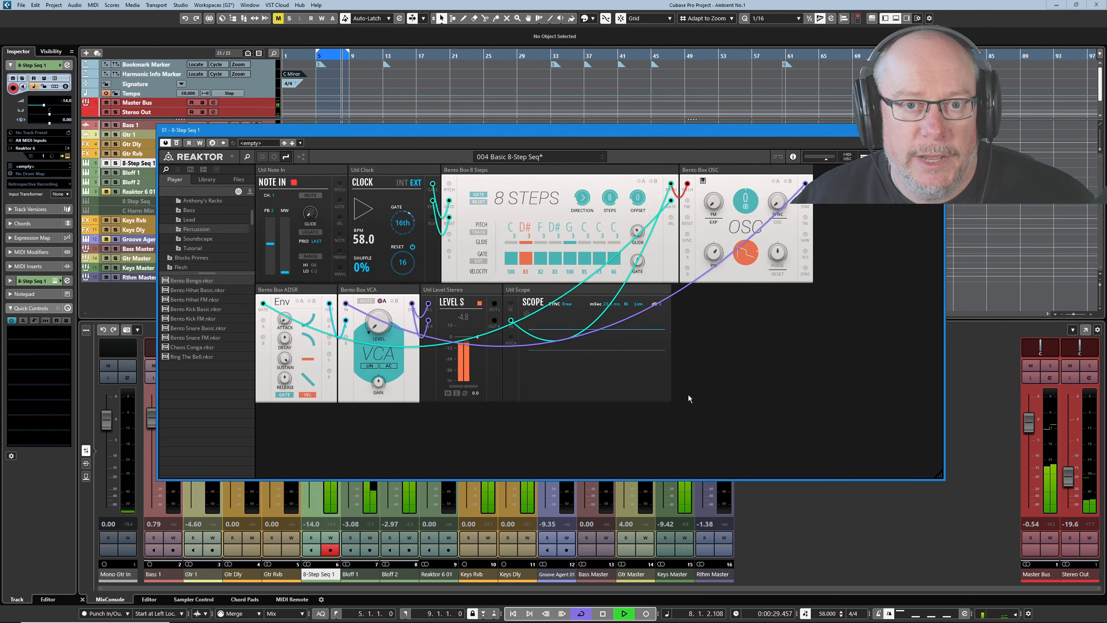
pyautogui.click(603, 613)
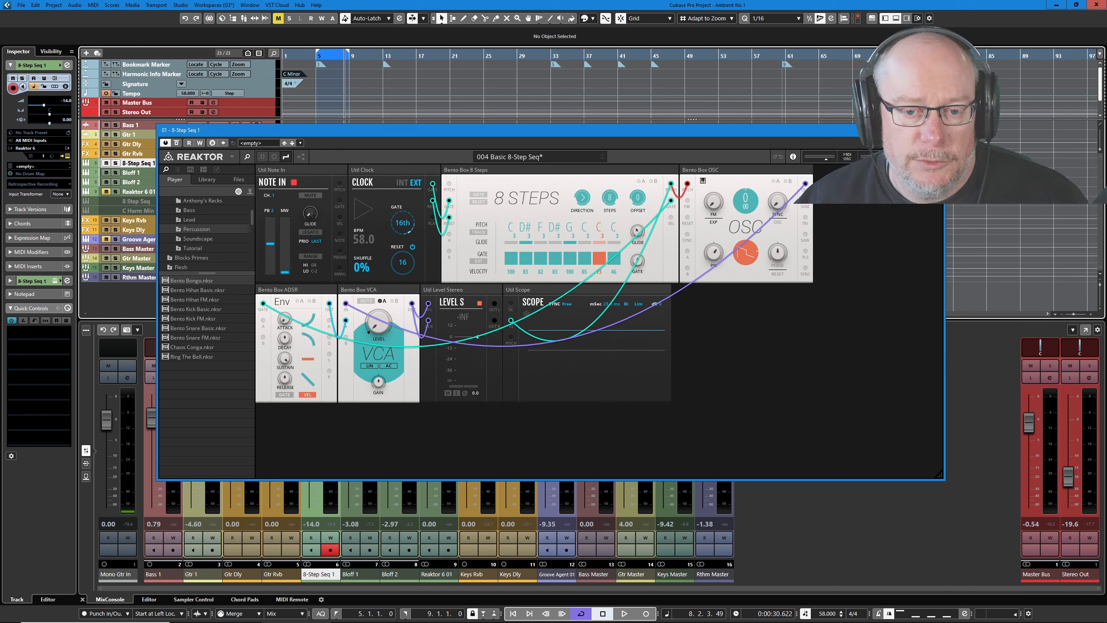
pyautogui.click(935, 130)
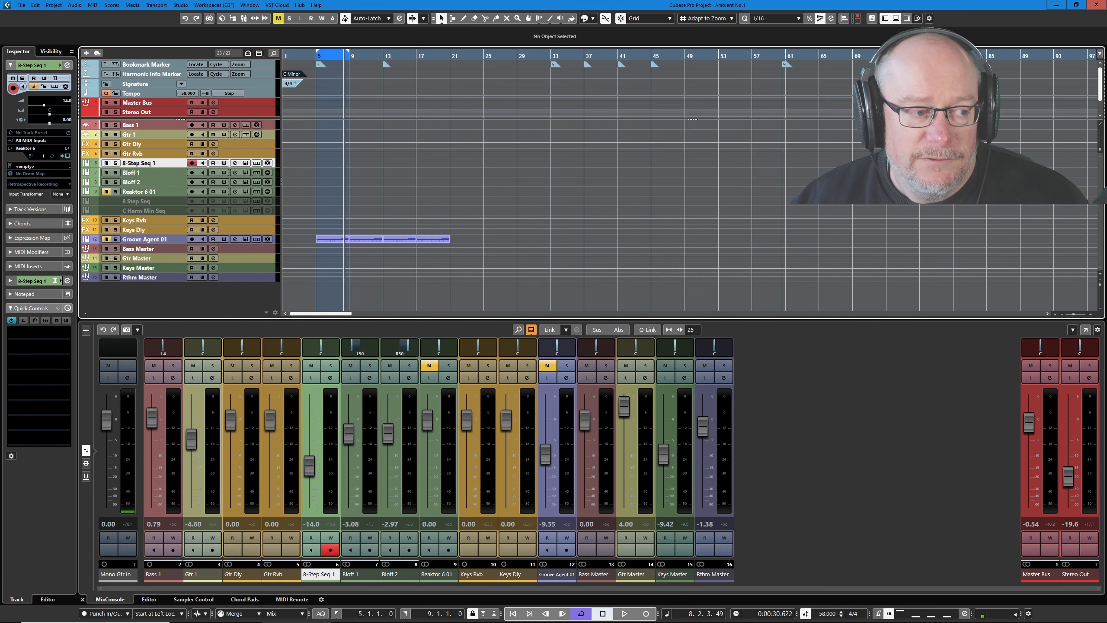
# - Solo the Reaktor 6 01 track, then open its instrument window and place it over the project
pyautogui.click(137, 191)
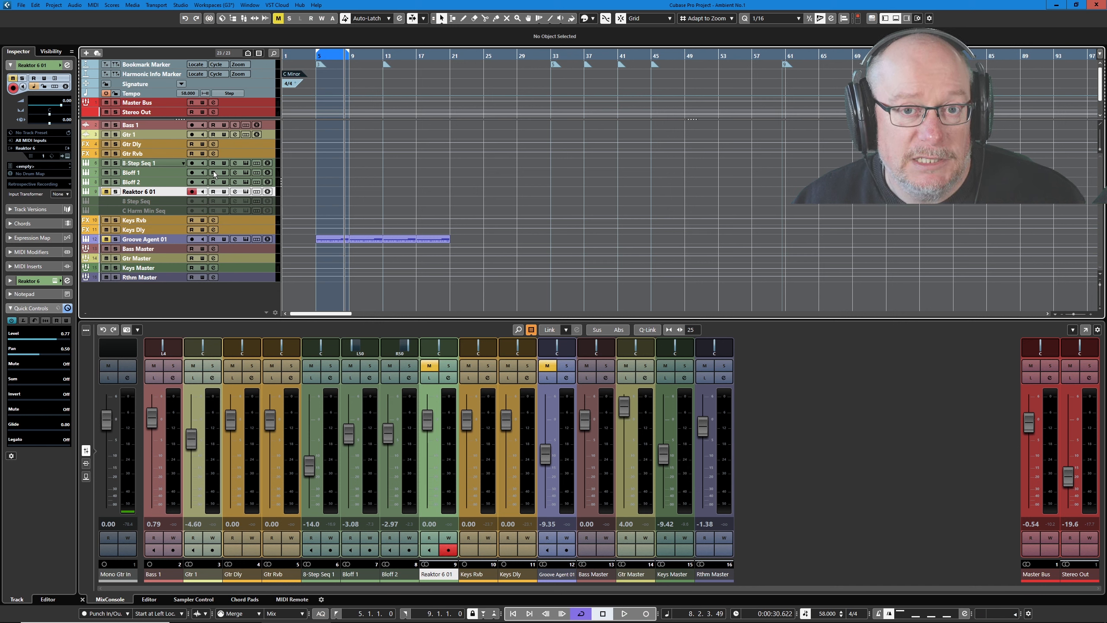
pyautogui.click(106, 191)
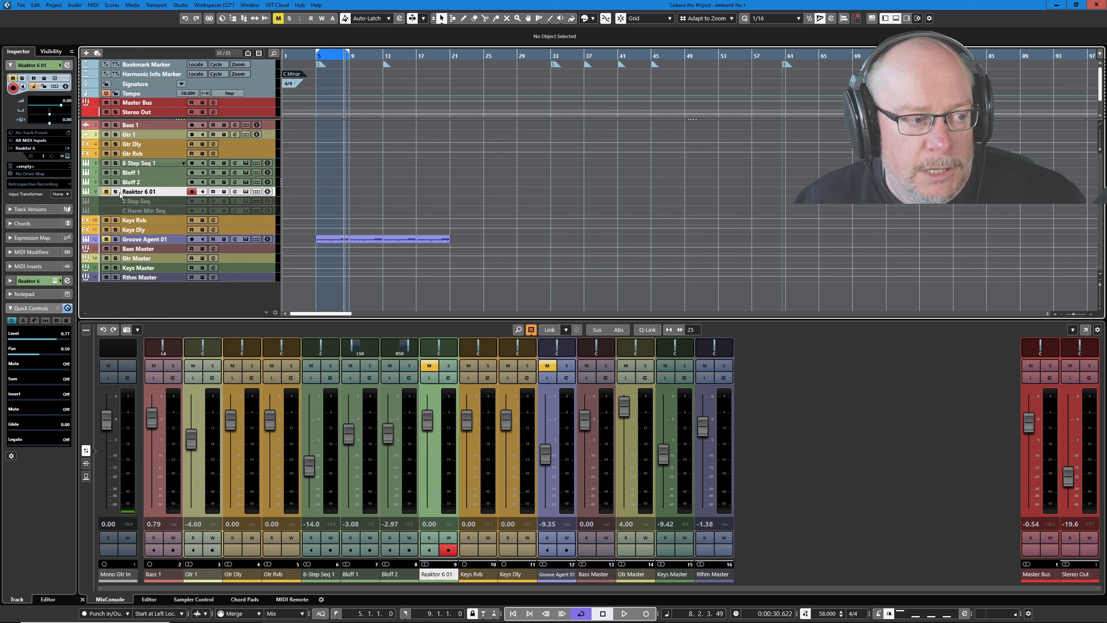
pyautogui.click(116, 191)
pyautogui.click(246, 192)
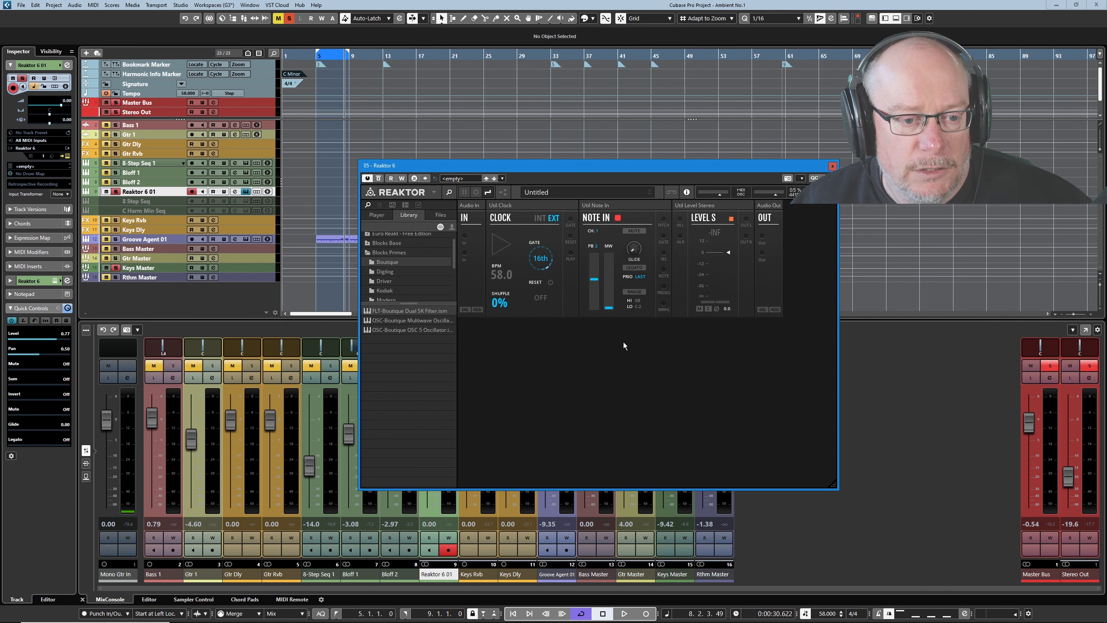
pyautogui.moveTo(566, 165); pyautogui.dragTo(350, 149)
# - Replace the Note In block with a Bento 8 Steps sequencer and a Bento Oscillator between Clock and Level
pyautogui.rightClick(387, 191)
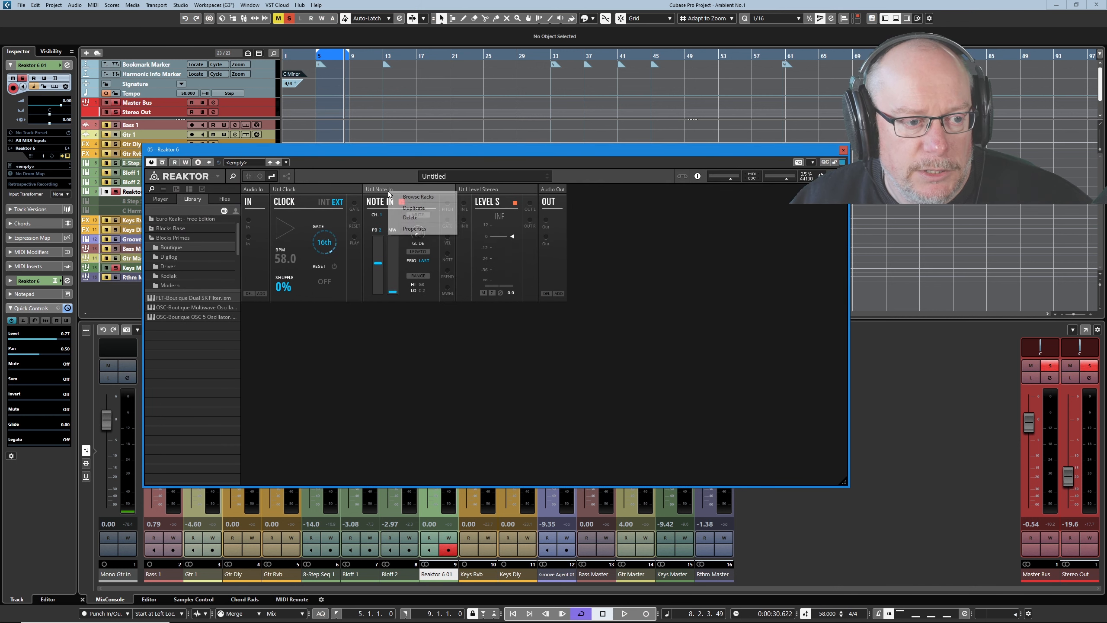
pyautogui.click(415, 217)
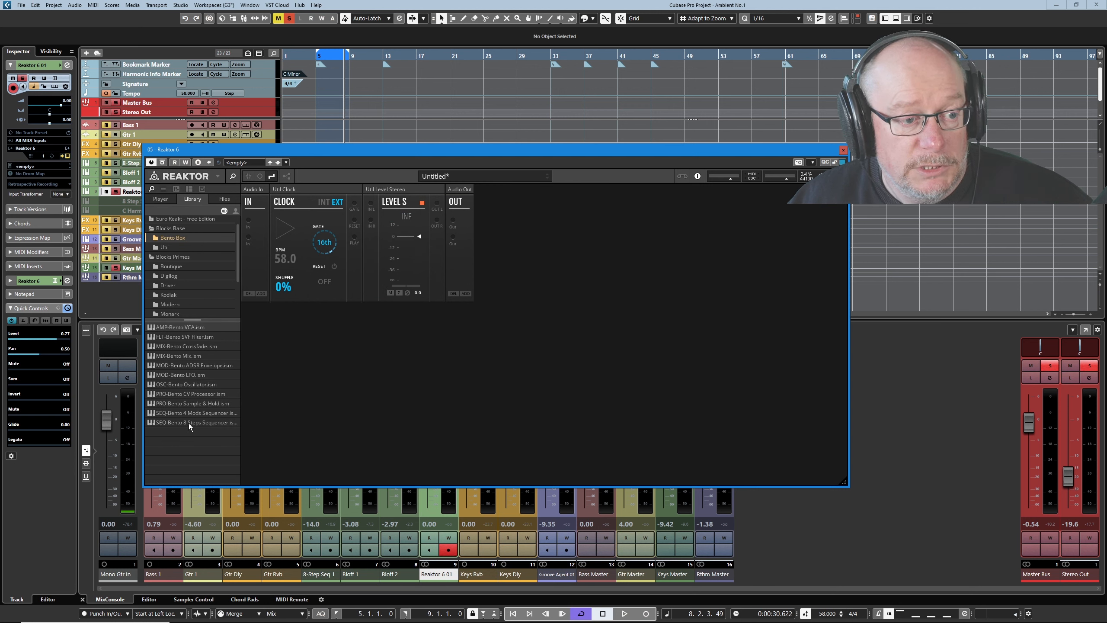
pyautogui.moveTo(188, 423); pyautogui.dragTo(363, 346)
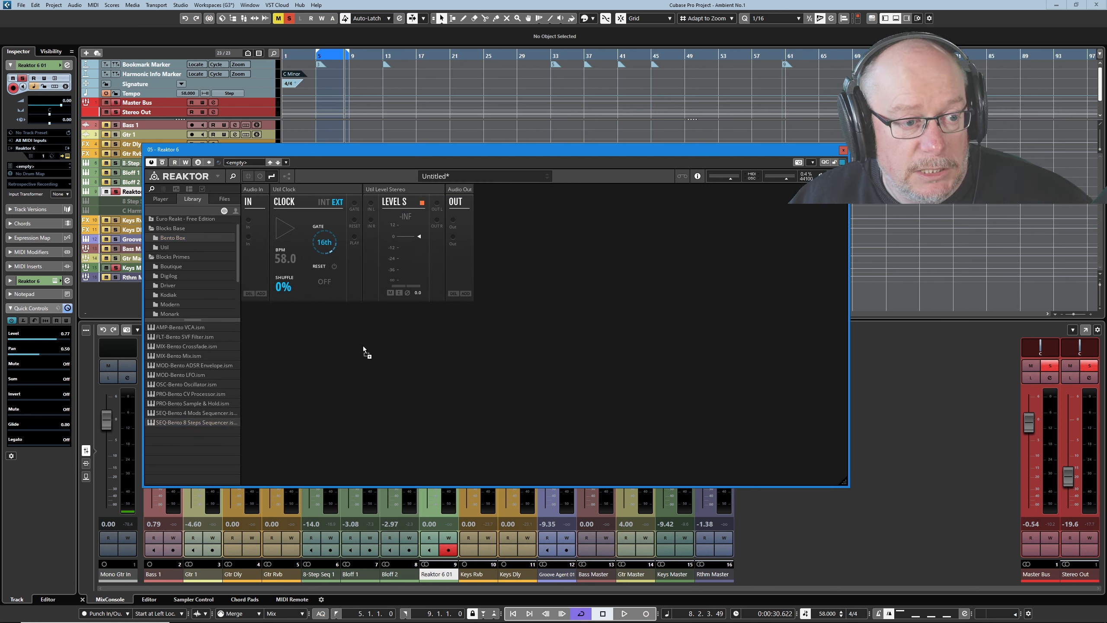
pyautogui.moveTo(358, 197); pyautogui.dragTo(358, 197)
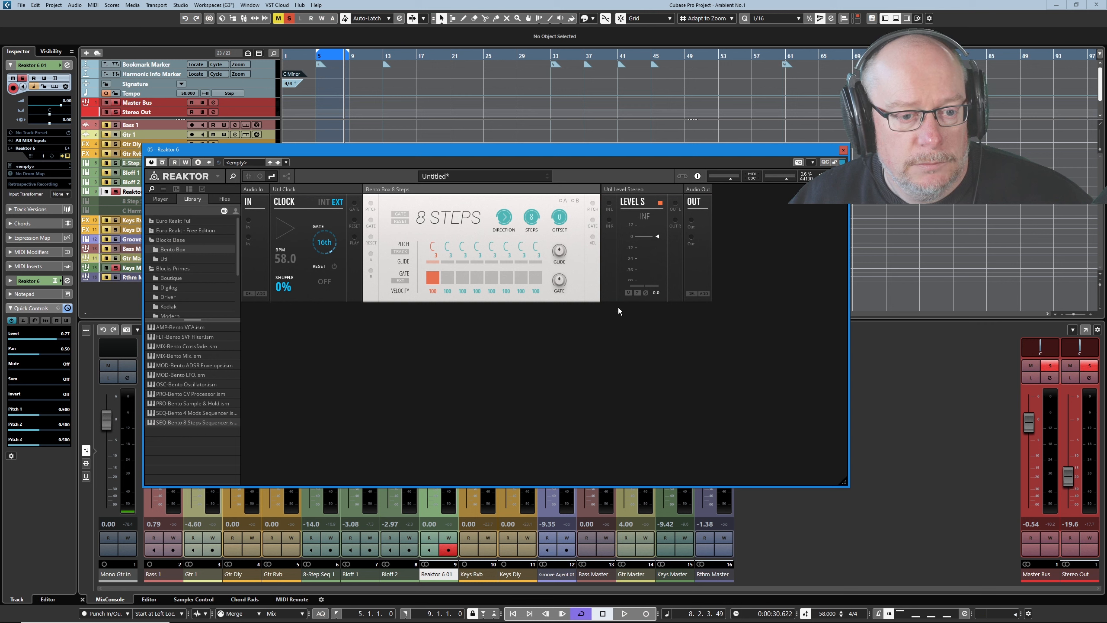
pyautogui.moveTo(197, 387); pyautogui.dragTo(606, 202)
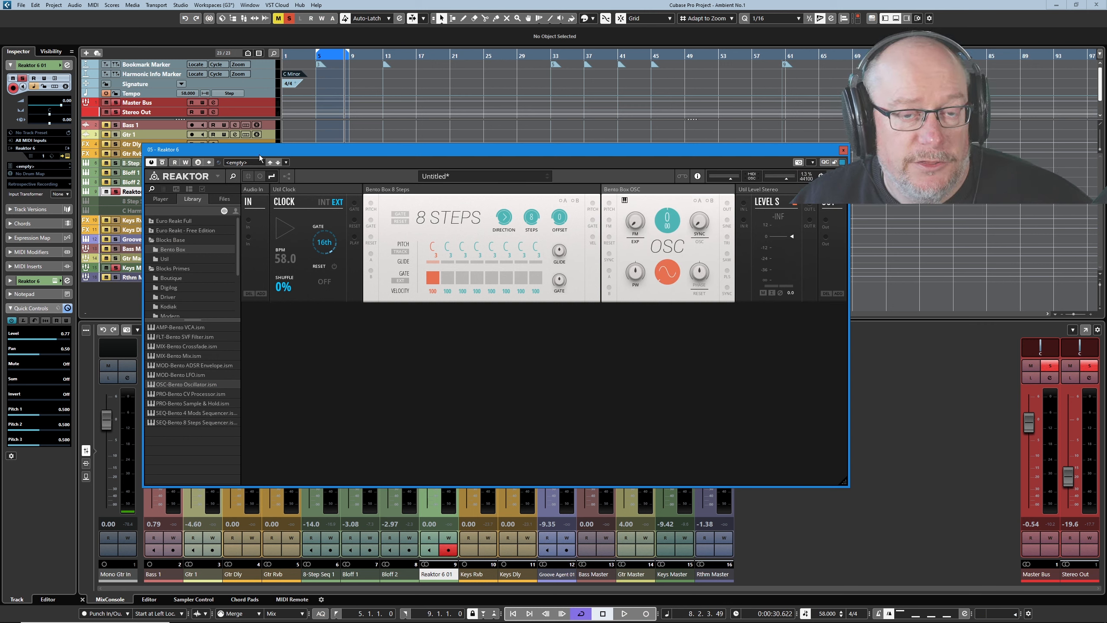
pyautogui.moveTo(276, 153); pyautogui.dragTo(280, 194)
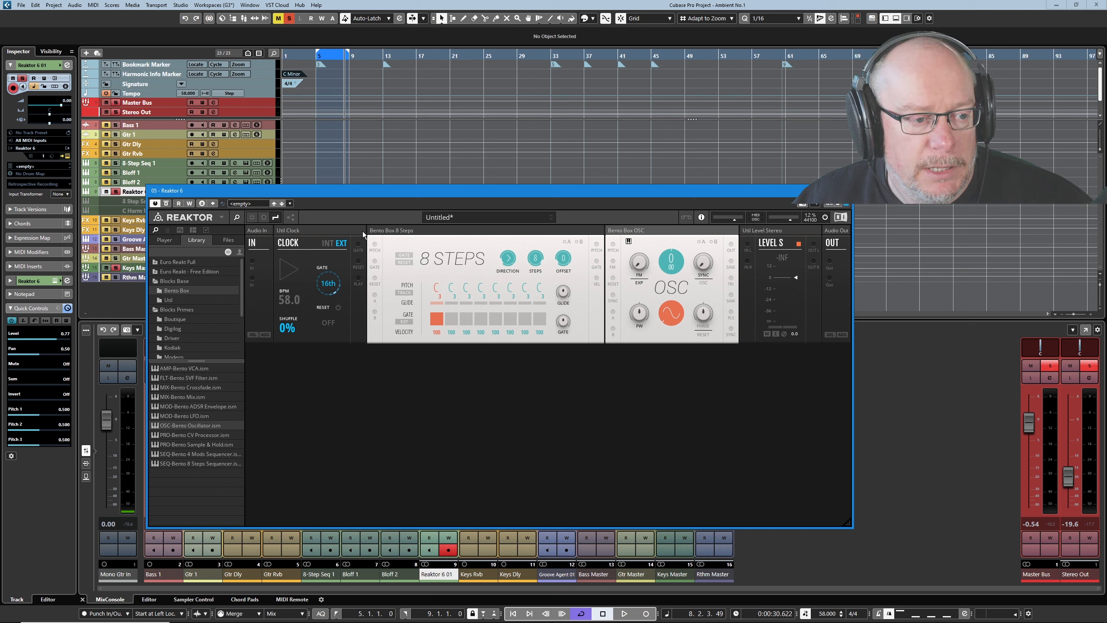
# - Patch the Clock into the 8 Steps sequencer and program its eight enabled steps as C, F, G, C, F, G, D#, F
pyautogui.click(451, 318)
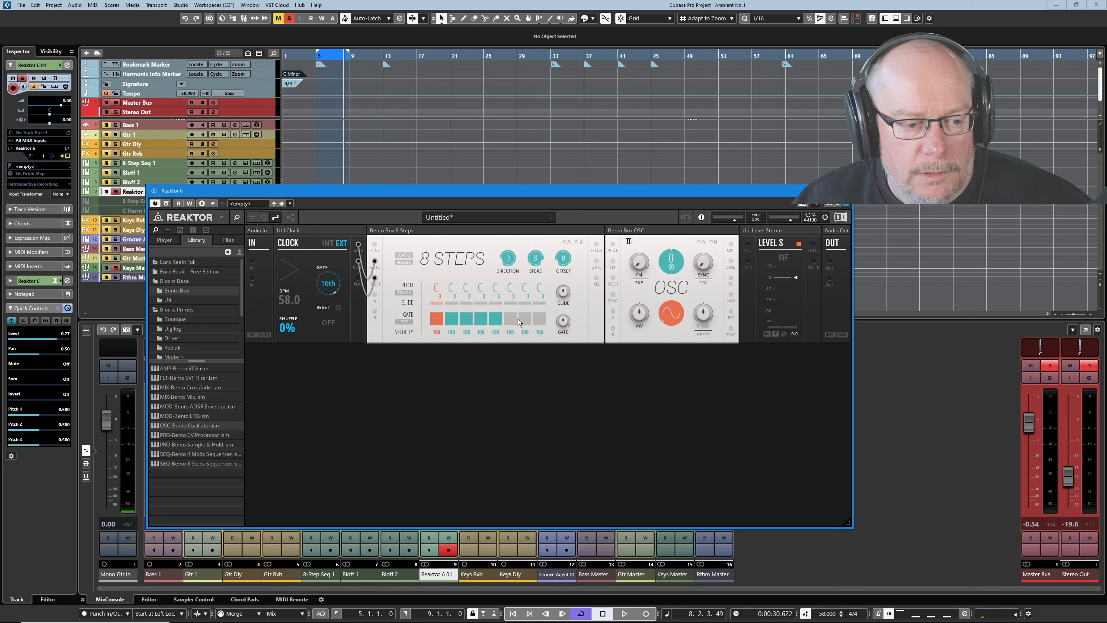
pyautogui.click(513, 320)
pyautogui.click(537, 319)
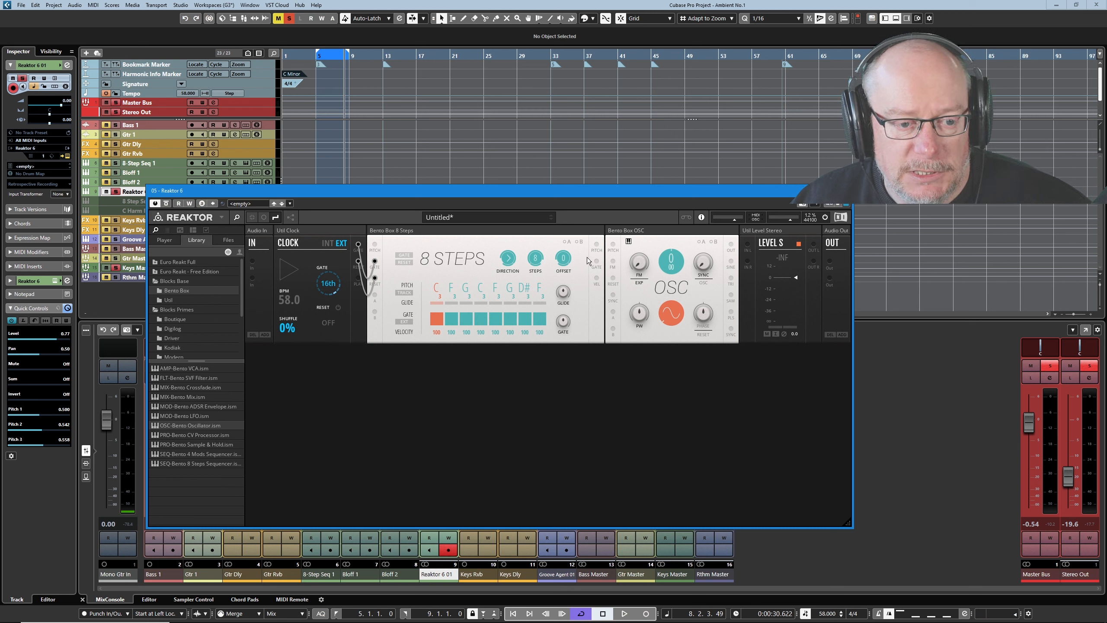
# - Patch the sequencer pitch into the oscillator and on through Level to Out, with the Clock reset set to 16
pyautogui.moveTo(614, 249); pyautogui.dragTo(613, 244)
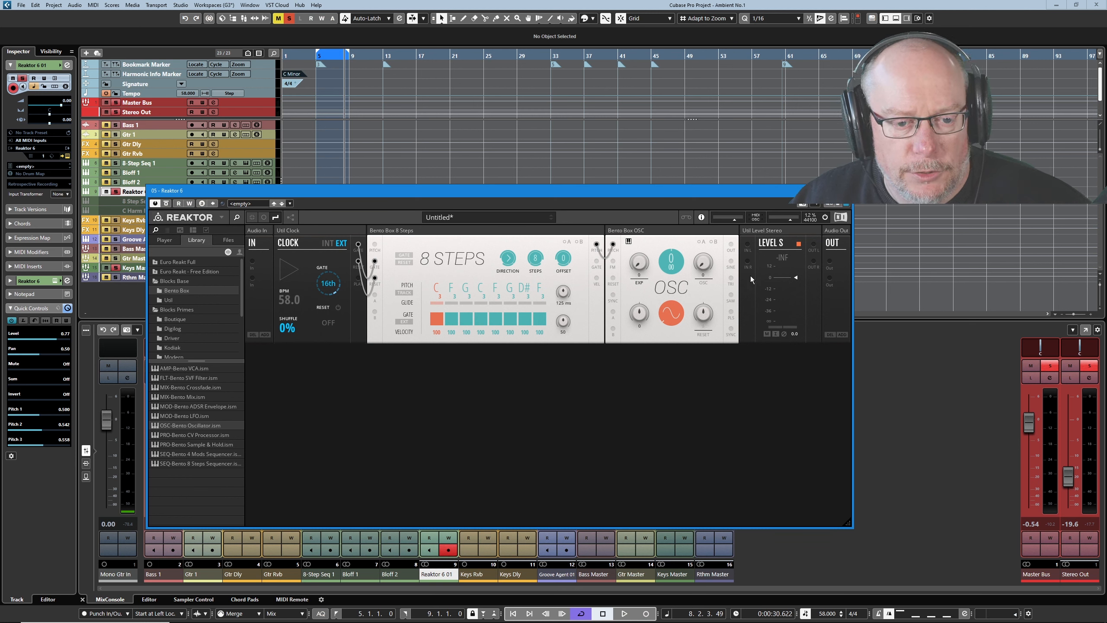
pyautogui.moveTo(748, 260); pyautogui.dragTo(748, 261)
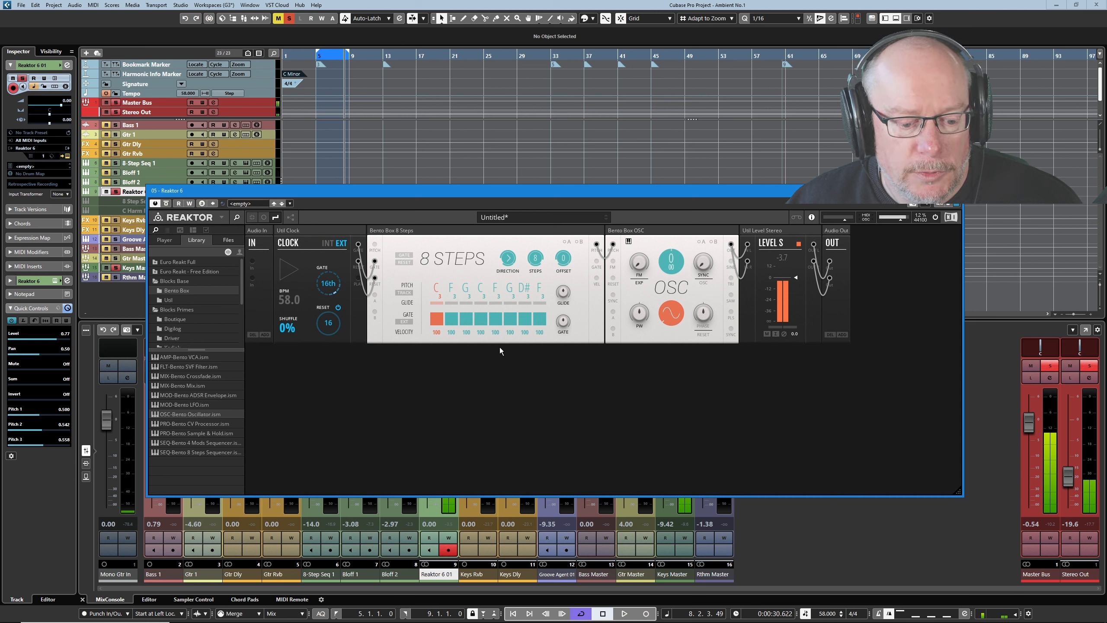
# - Play the sequence while setting the oscillator's tuning to -12, and stop playback
pyautogui.click(623, 613)
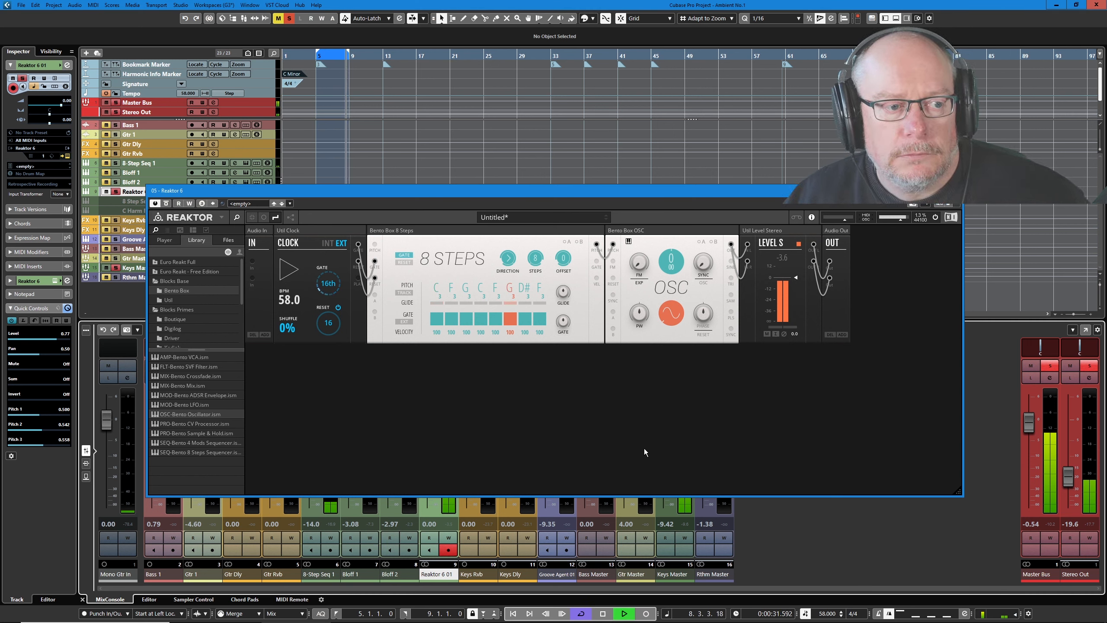
pyautogui.moveTo(671, 261); pyautogui.dragTo(672, 301)
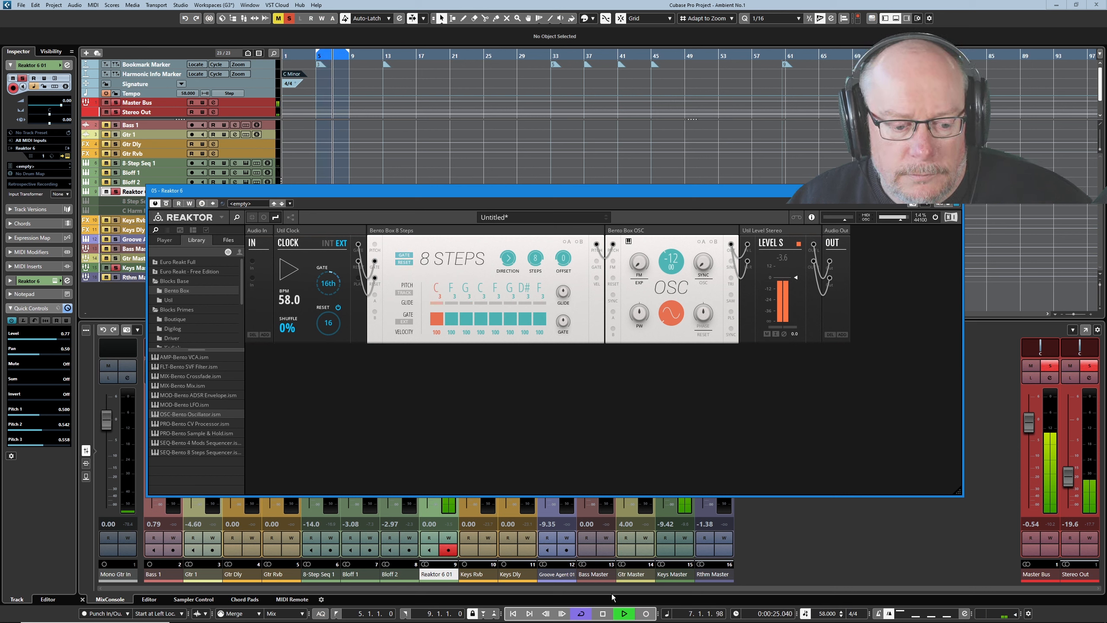
pyautogui.click(603, 614)
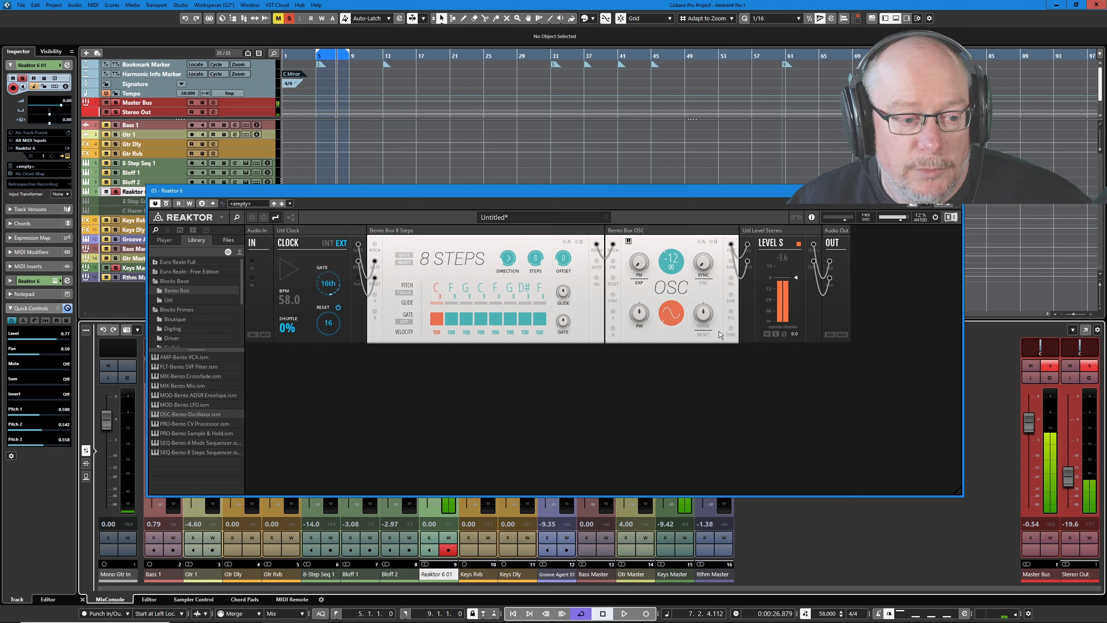
# - Pull the Stereo Out fader fully down and build a second rack row of Bento ADSR, Bento VCA, Level and Out blocks
pyautogui.moveTo(1064, 476); pyautogui.dragTo(1067, 507)
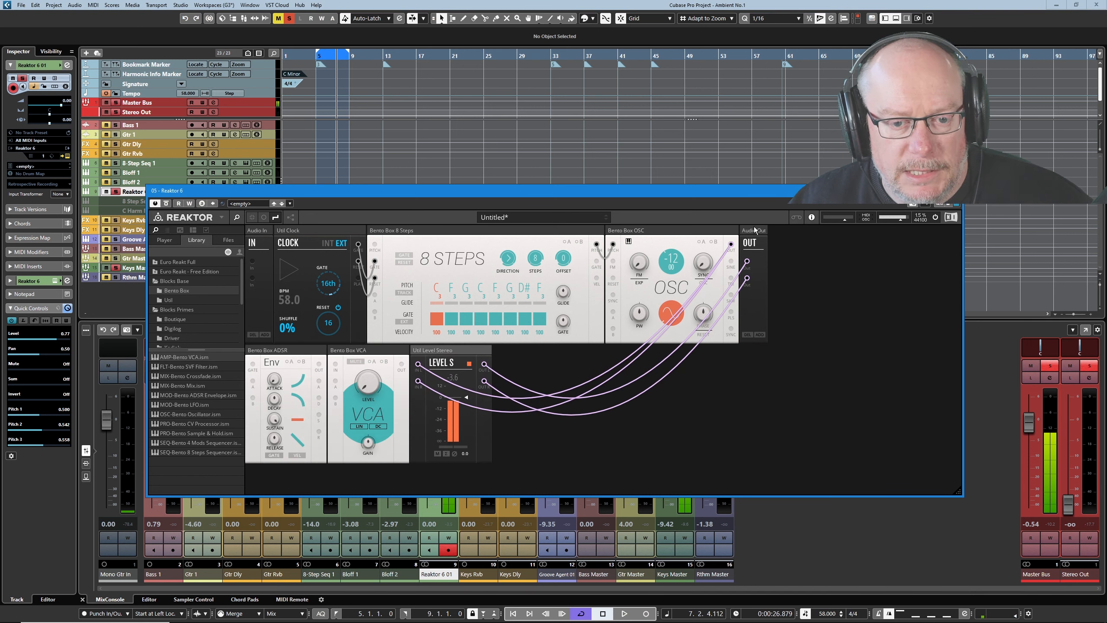
pyautogui.moveTo(749, 228); pyautogui.dragTo(502, 365)
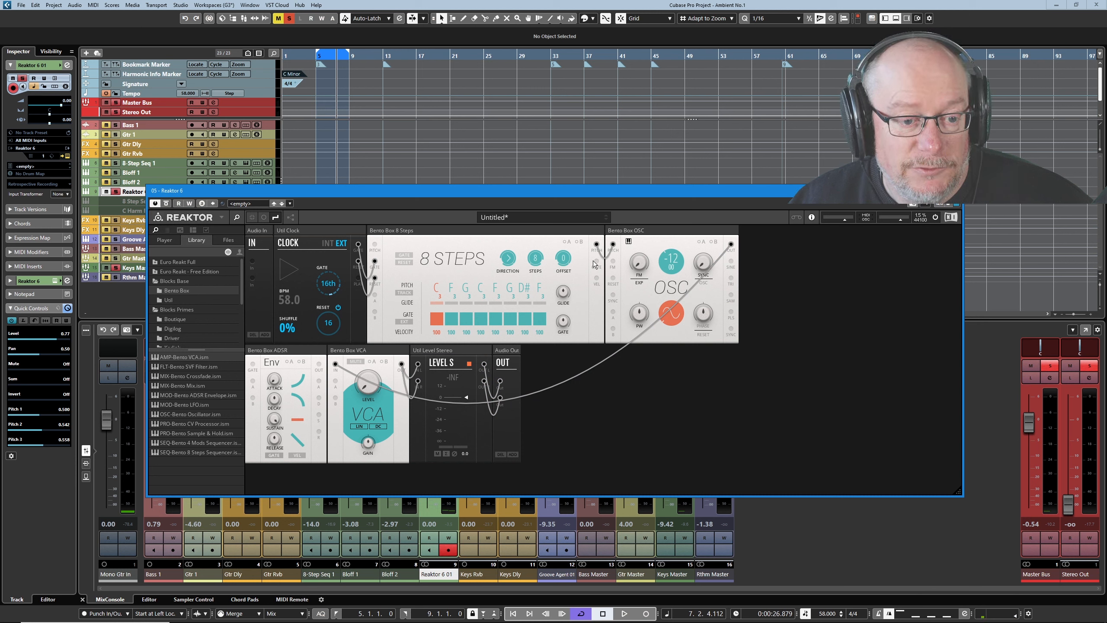
# - Route the oscillator through the VCA to Level, and patch the sequencer gate via the ADSR to the VCA's level modulation A
pyautogui.moveTo(596, 261); pyautogui.dragTo(253, 366)
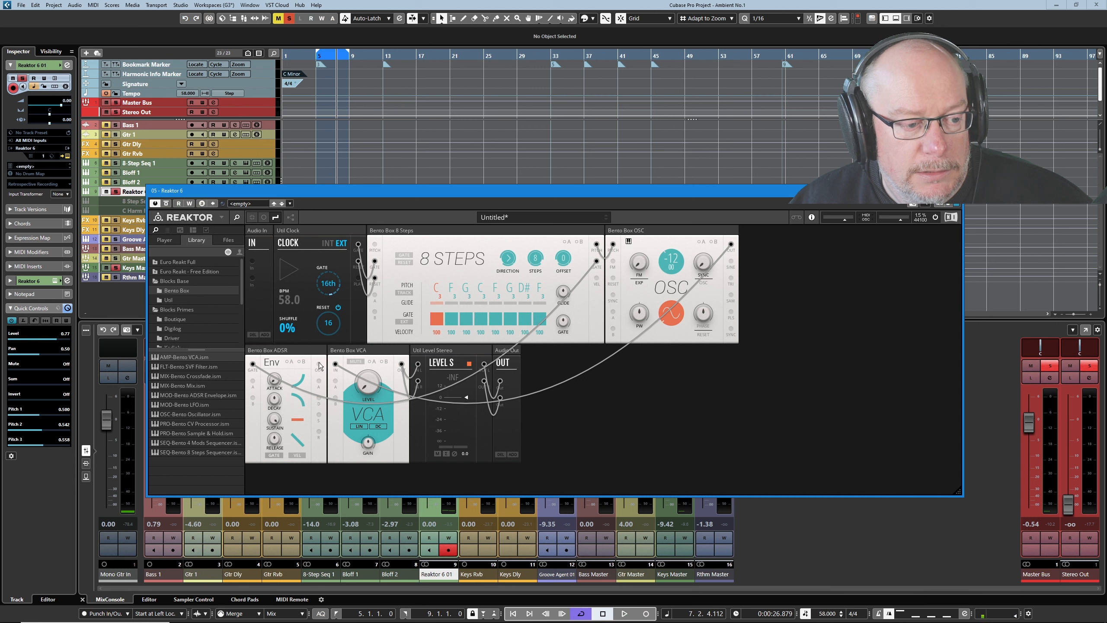
pyautogui.moveTo(337, 382); pyautogui.dragTo(336, 381)
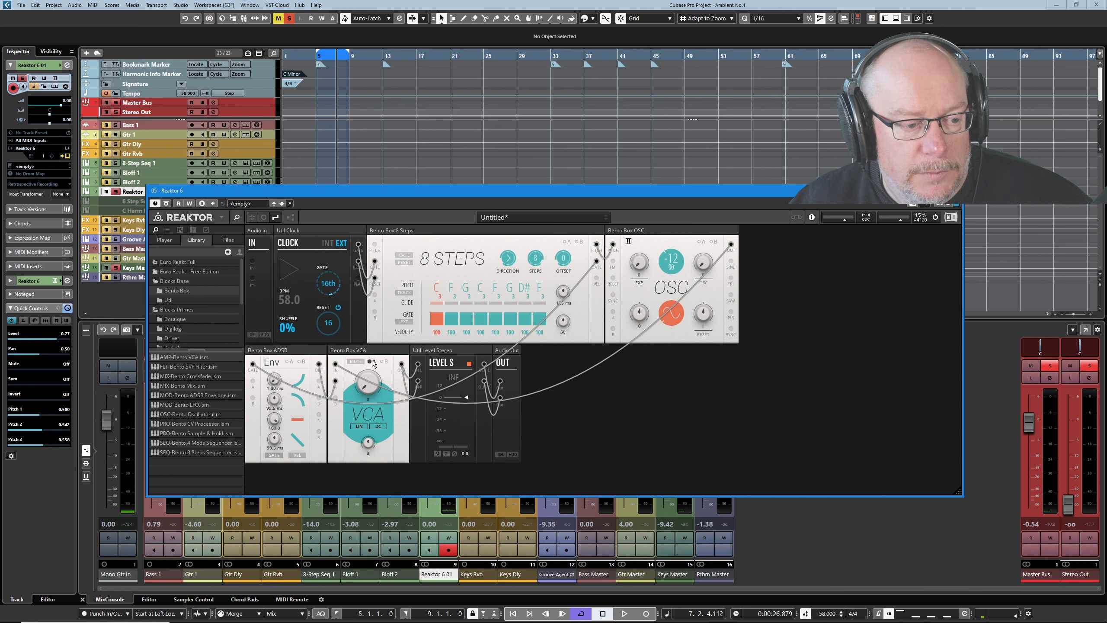
pyautogui.click(373, 362)
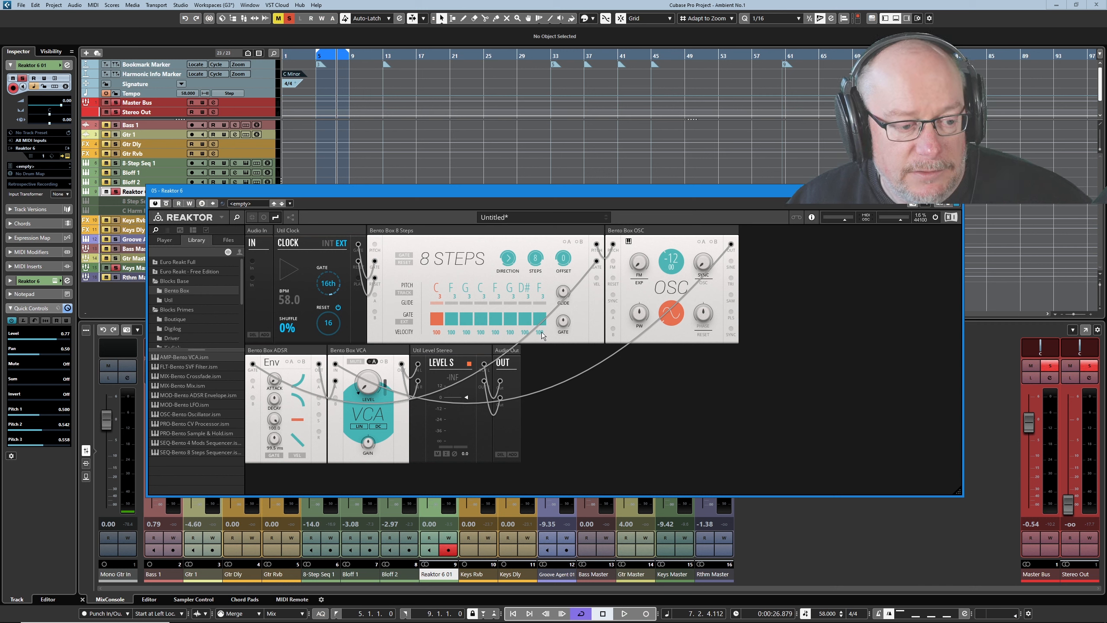
# - Audition the enveloped sequence with the Stereo Out fader raised to -12.3 dB, and stop playback
pyautogui.click(623, 613)
pyautogui.moveTo(1068, 510); pyautogui.dragTo(1070, 466)
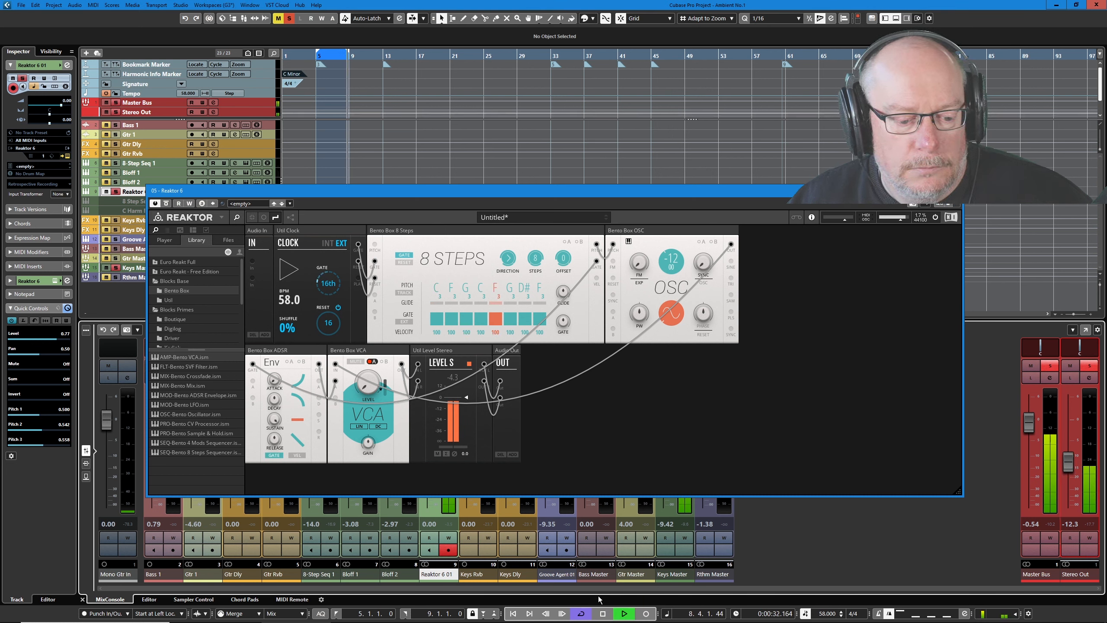
pyautogui.click(602, 614)
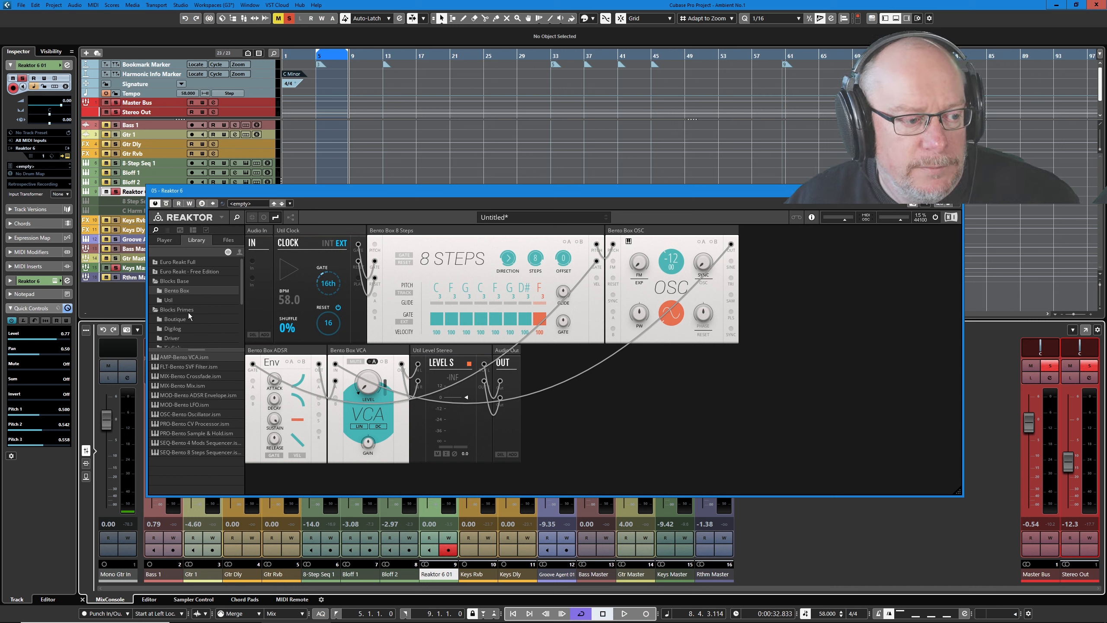
# - Add the Boutique Dual SK Filter from Blocks Primes in front of the ADSR block
pyautogui.click(176, 320)
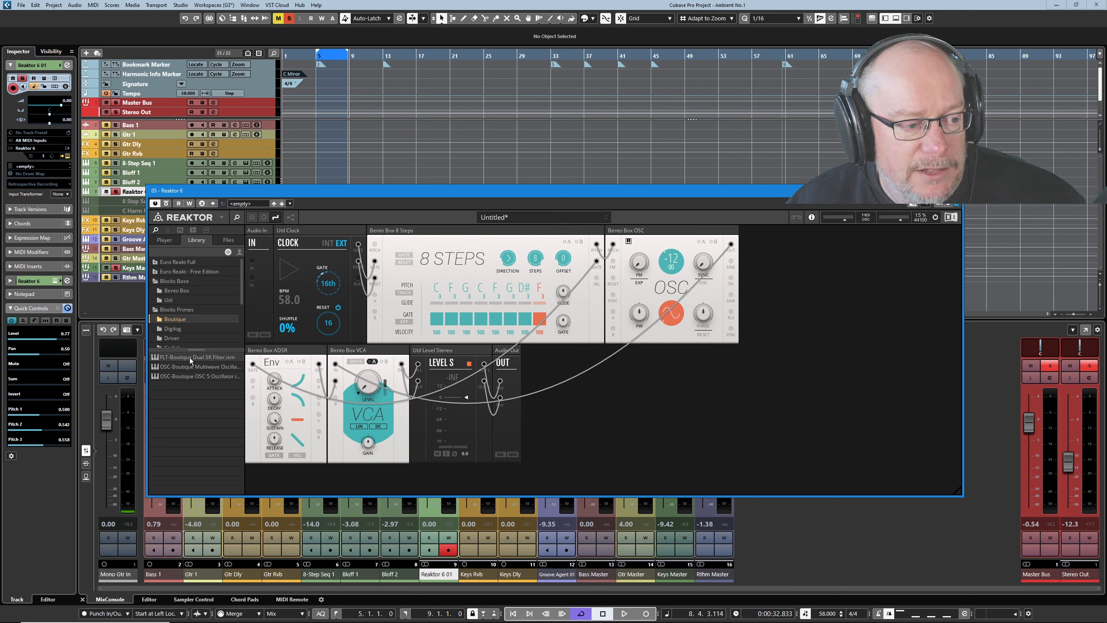
pyautogui.moveTo(190, 357); pyautogui.dragTo(251, 366)
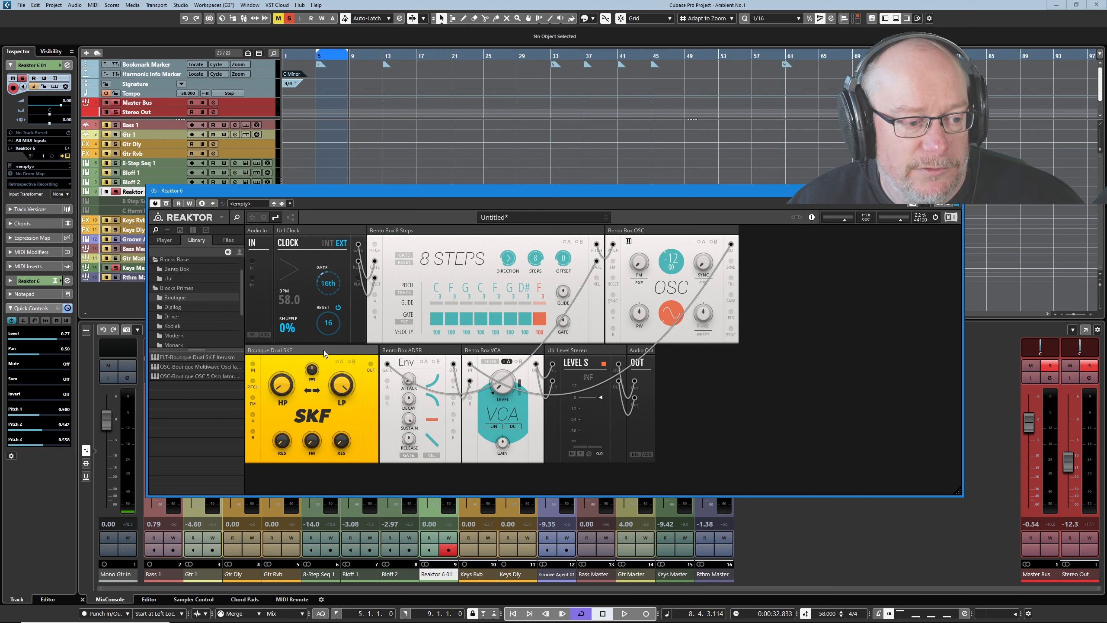
# - Disconnect the oscillator from the VCA and patch a different oscillator output into the SKF filter's input
pyautogui.moveTo(323, 350)
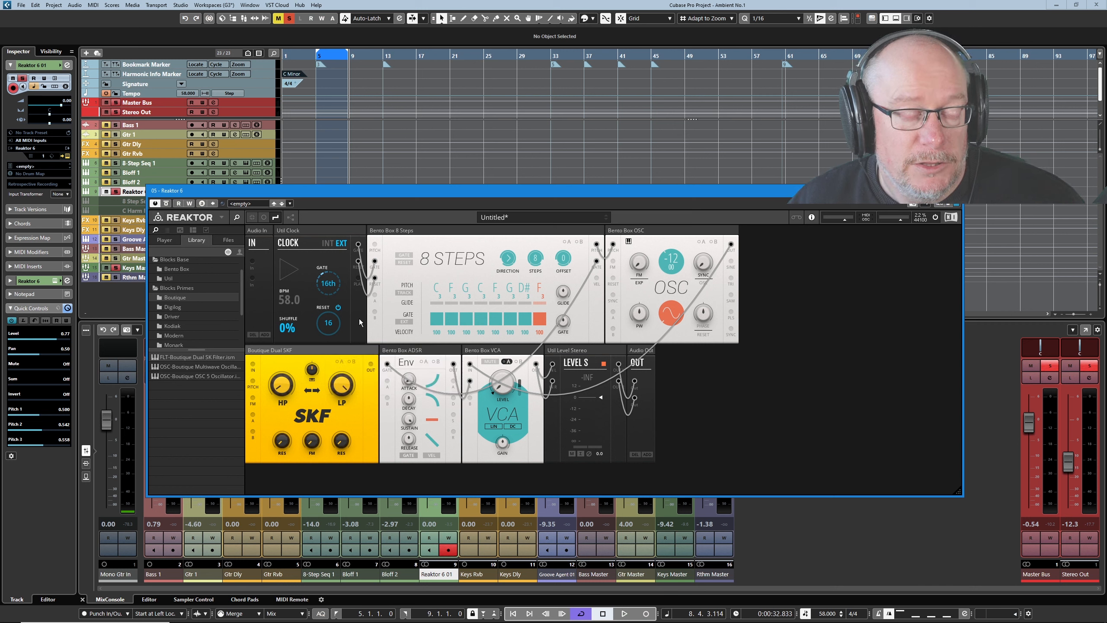
pyautogui.moveTo(343, 392)
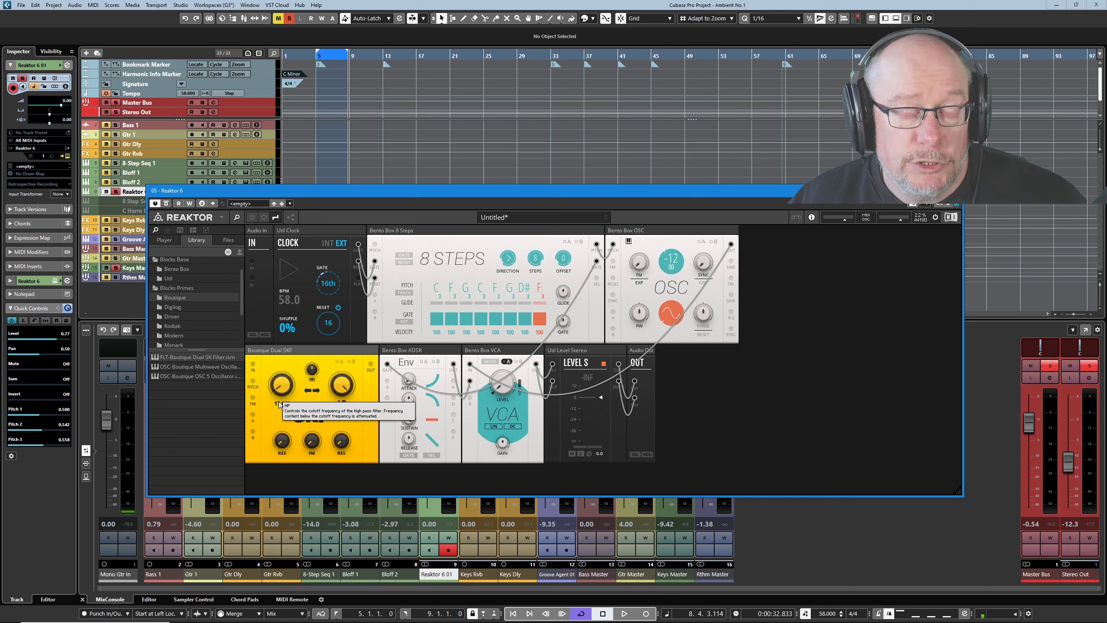
pyautogui.doubleClick(470, 365)
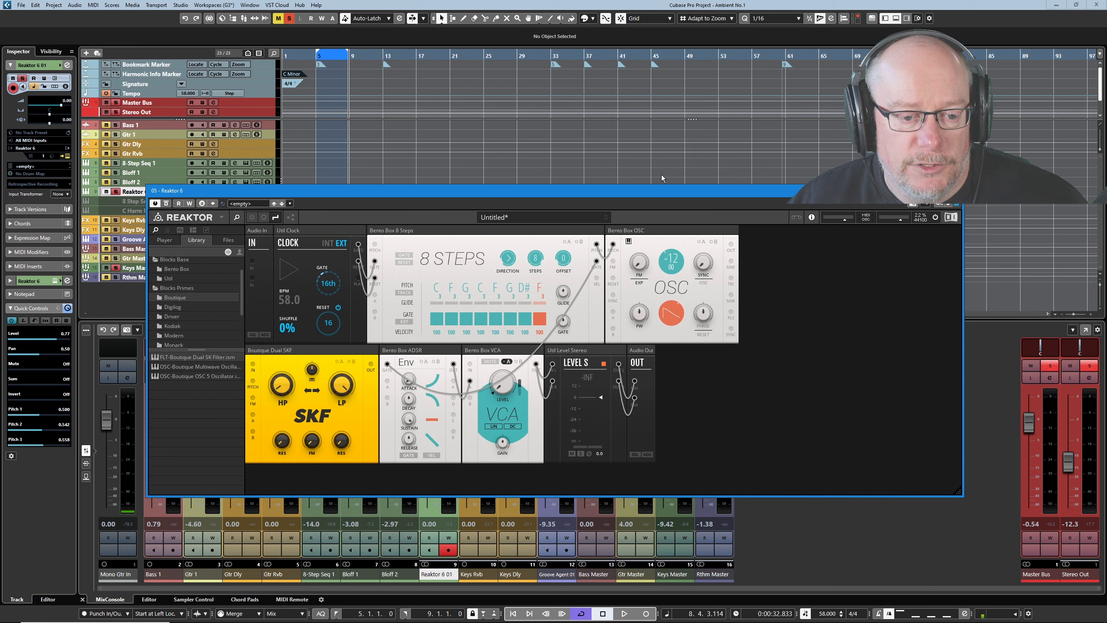
pyautogui.moveTo(731, 297); pyautogui.dragTo(252, 364)
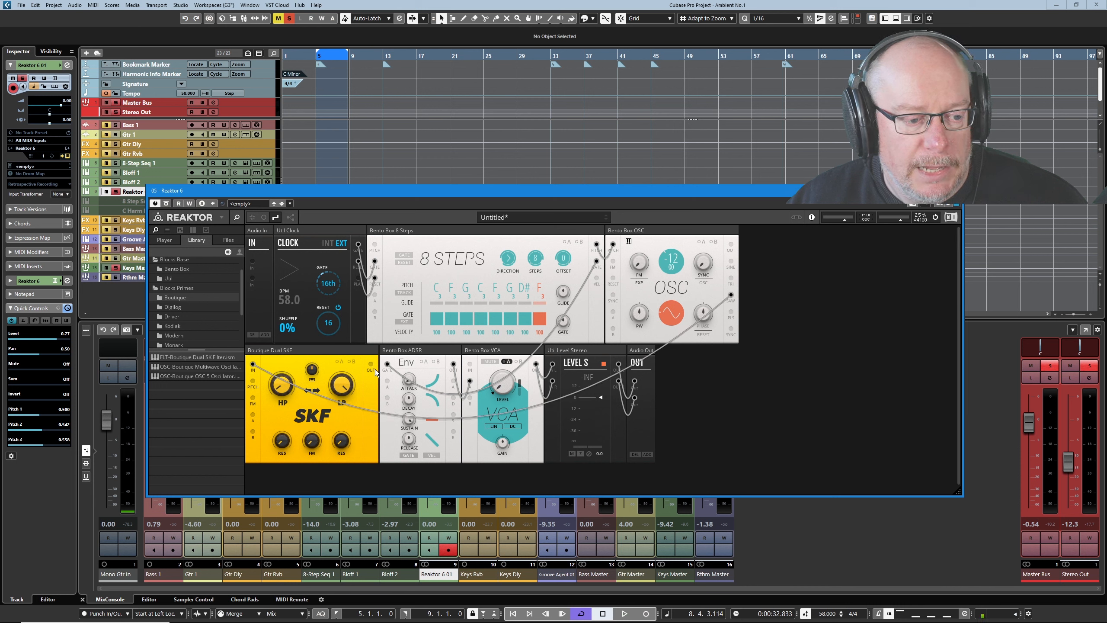
# - Patch the SKF filter's output into the VCA's input and audition the sequence with the Stereo Out fader at -13.6 dB
pyautogui.moveTo(371, 365); pyautogui.dragTo(469, 365)
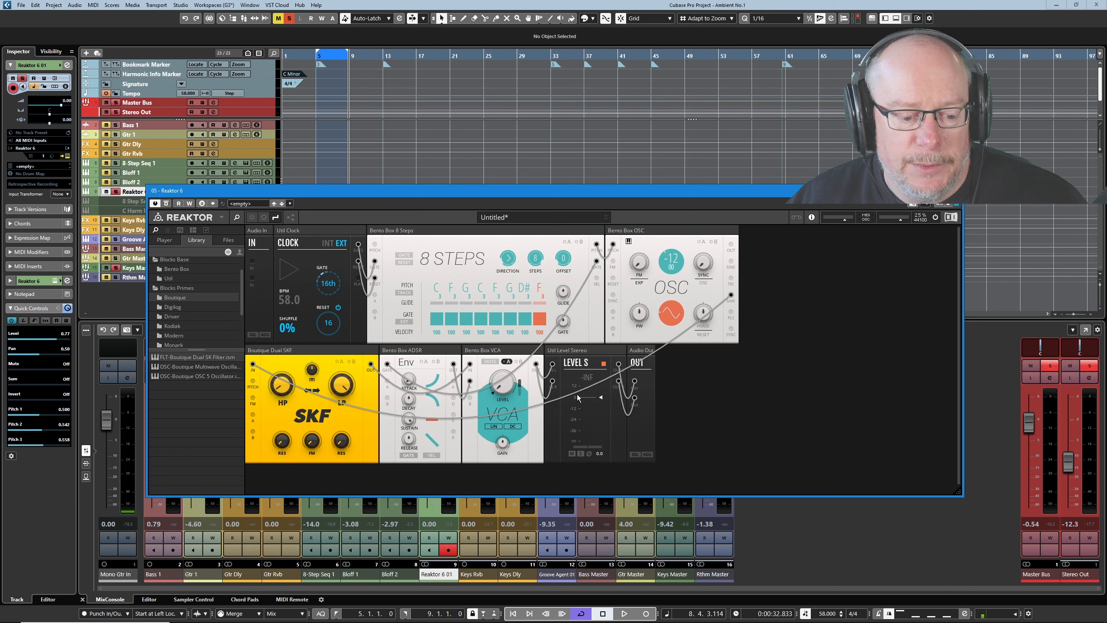
pyautogui.press('space')
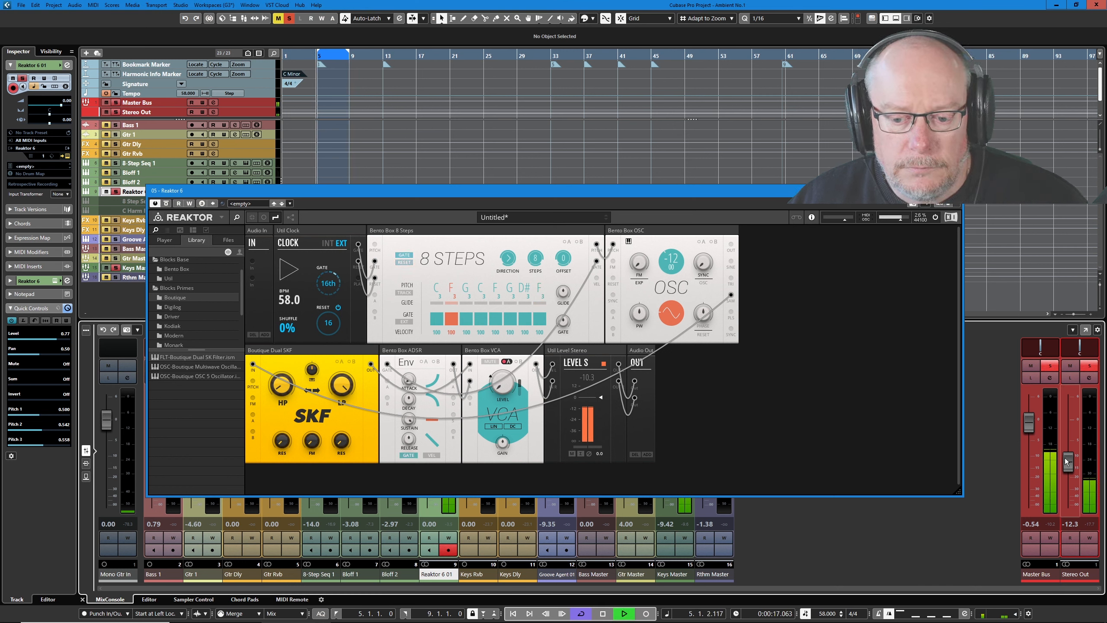
pyautogui.moveTo(1066, 461); pyautogui.dragTo(1068, 474)
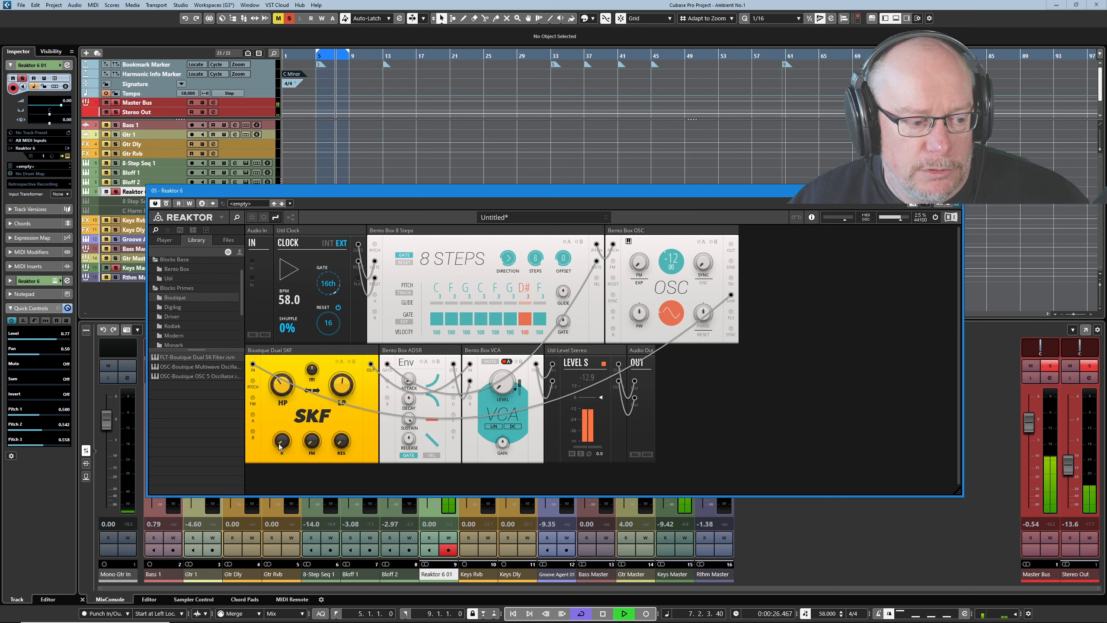
# - Adjust the SKF filter's high-pass resonance to about 43.7 and shape its low-pass resonance while the sequence plays
pyautogui.moveTo(280, 445); pyautogui.dragTo(282, 406)
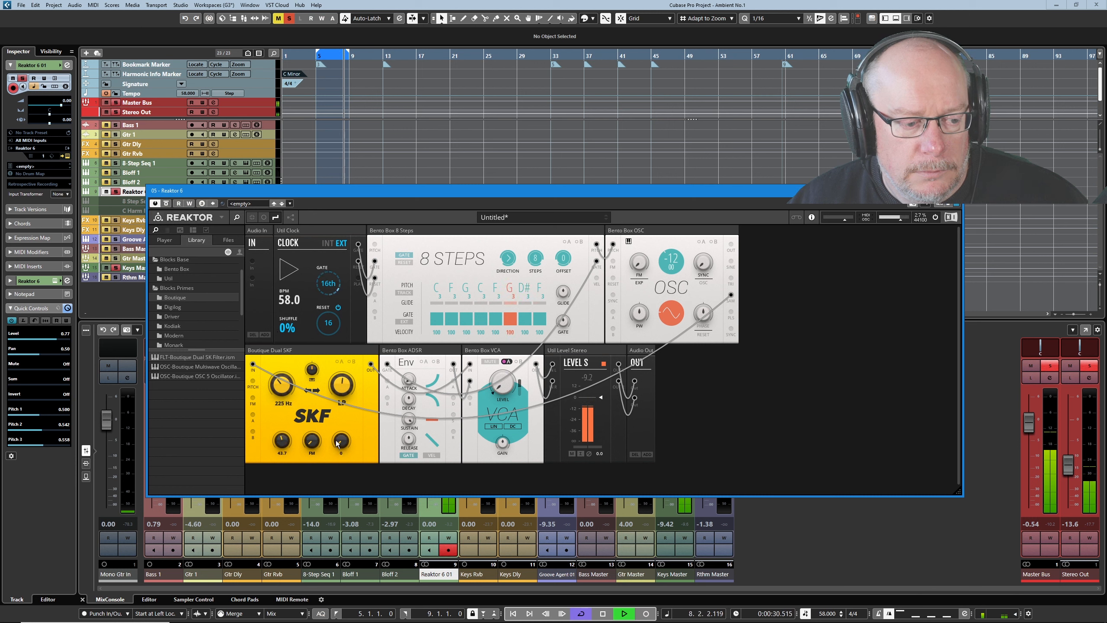
pyautogui.moveTo(337, 443); pyautogui.dragTo(337, 342)
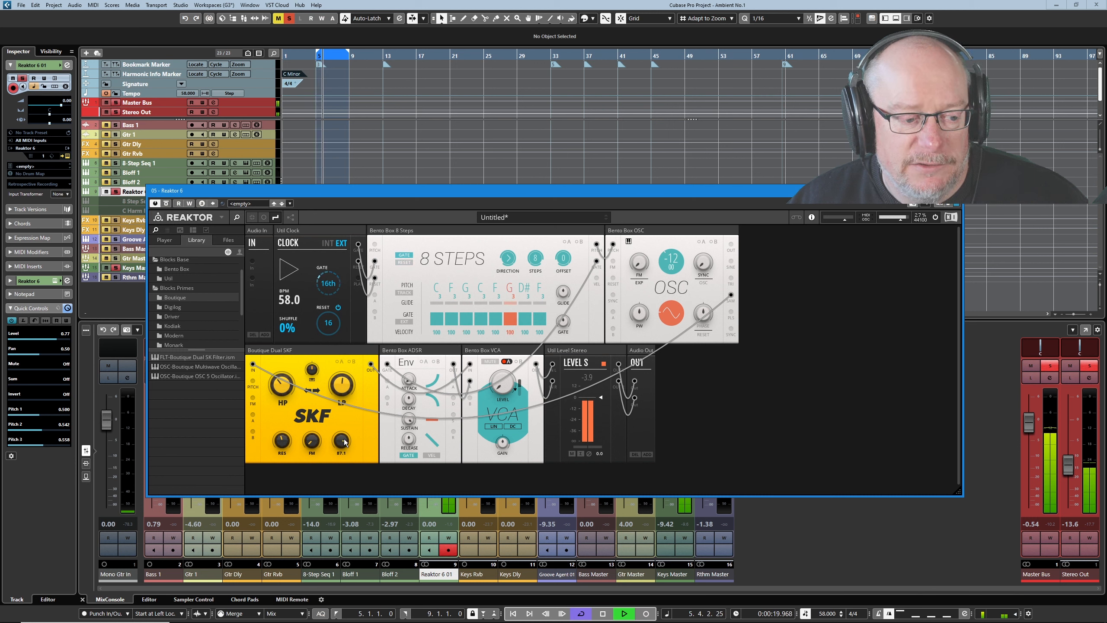
pyautogui.moveTo(344, 442); pyautogui.dragTo(346, 479)
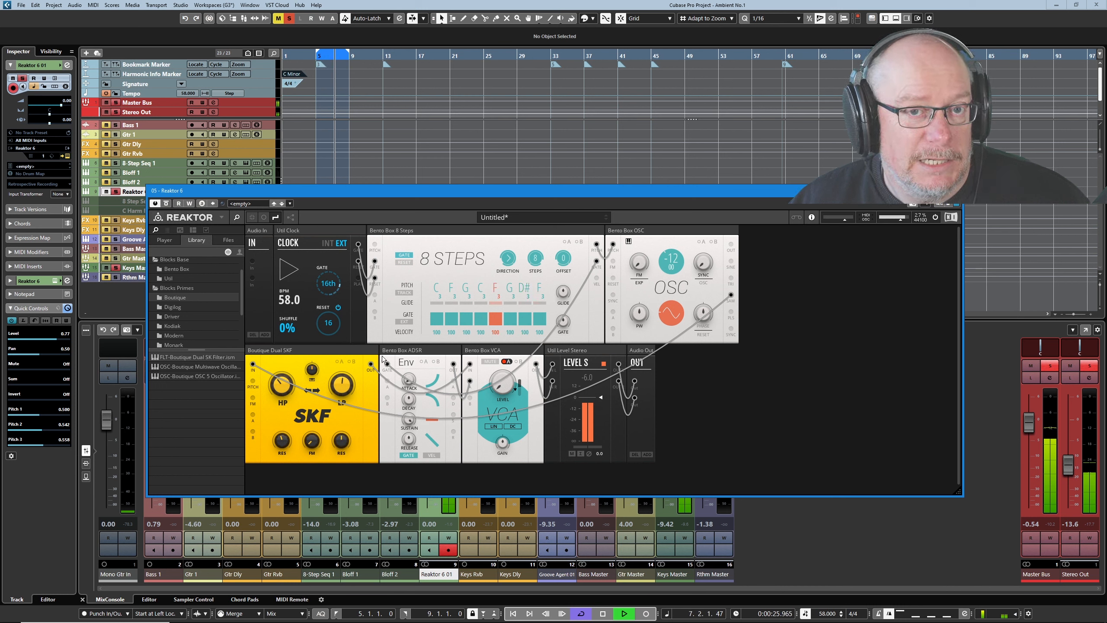
# - Fine-tune the SKF filter's low-pass resonance and low-pass cutoff by ear, and stop playback
pyautogui.moveTo(346, 390)
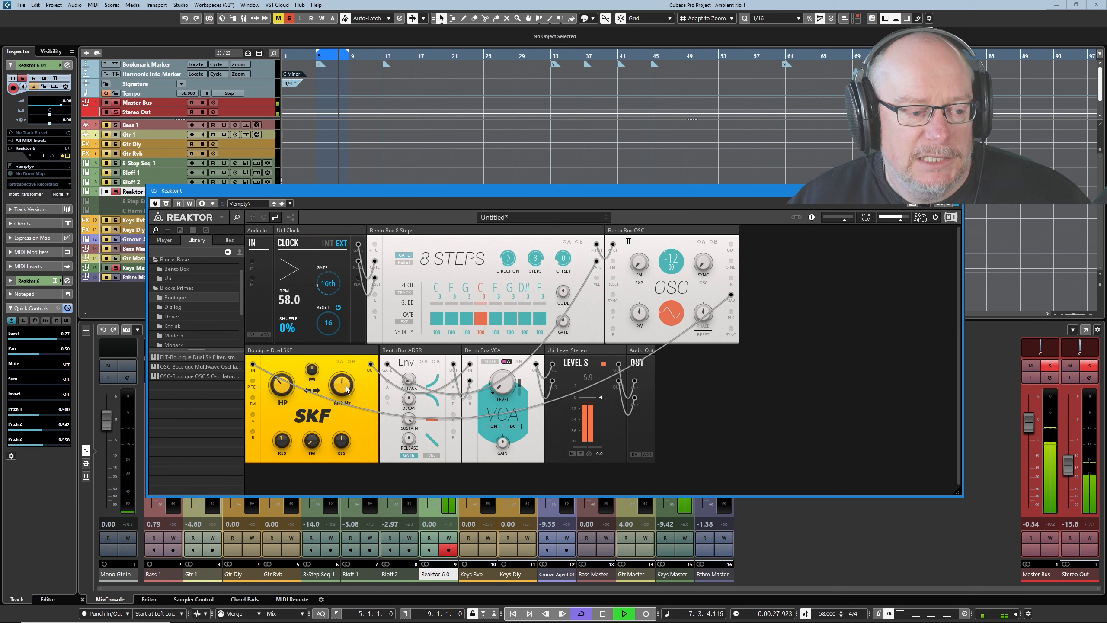
pyautogui.moveTo(343, 435)
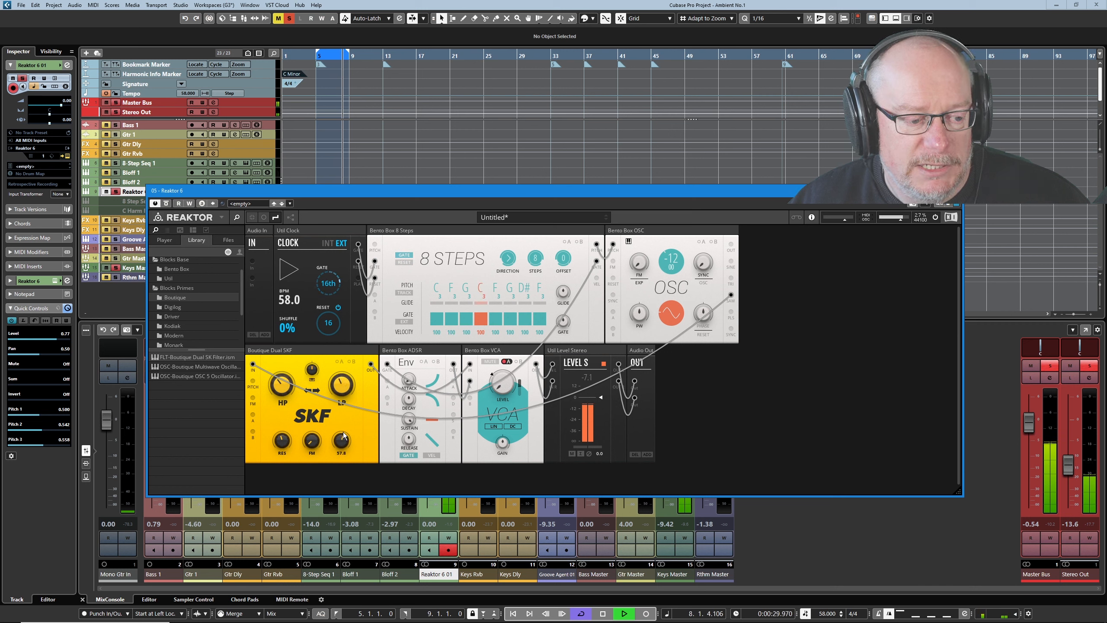
pyautogui.moveTo(343, 434); pyautogui.dragTo(343, 408)
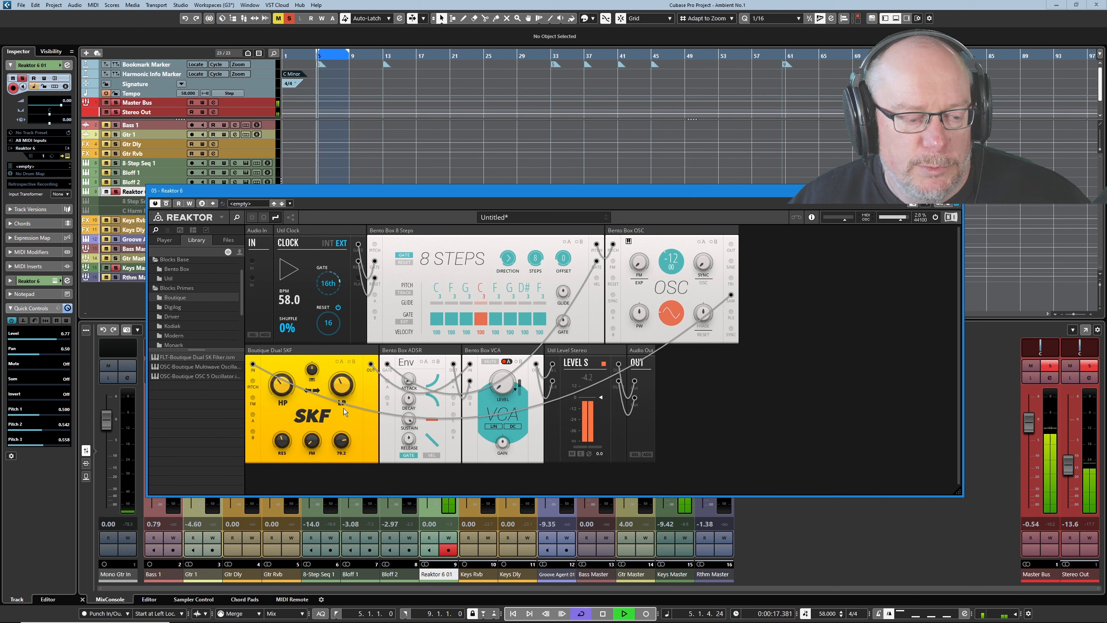
pyautogui.moveTo(344, 385)
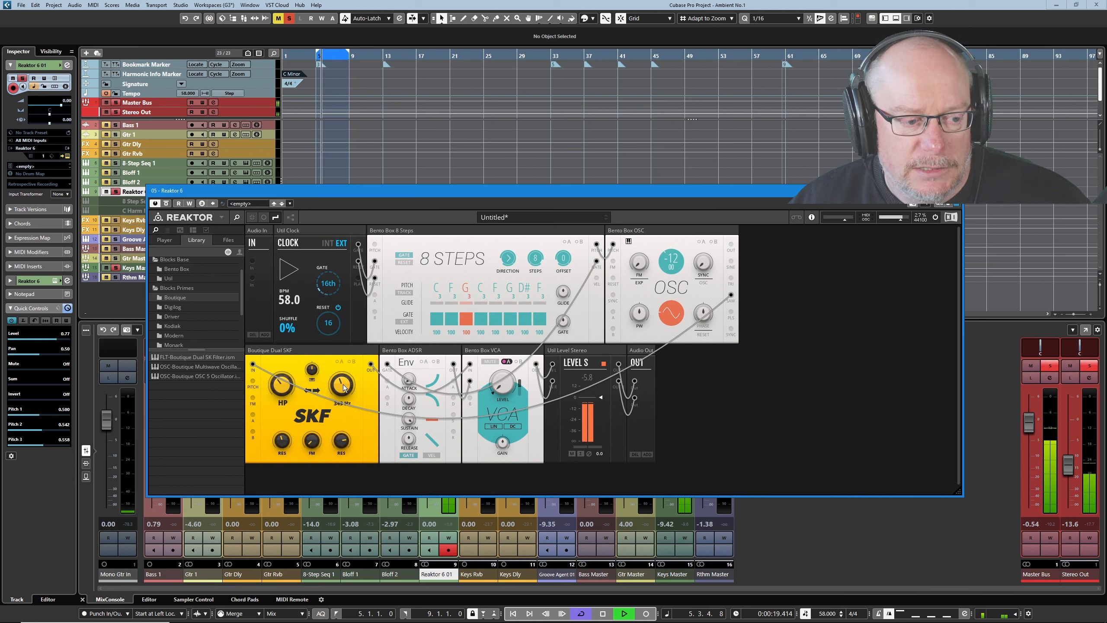
pyautogui.moveTo(344, 386); pyautogui.dragTo(345, 381)
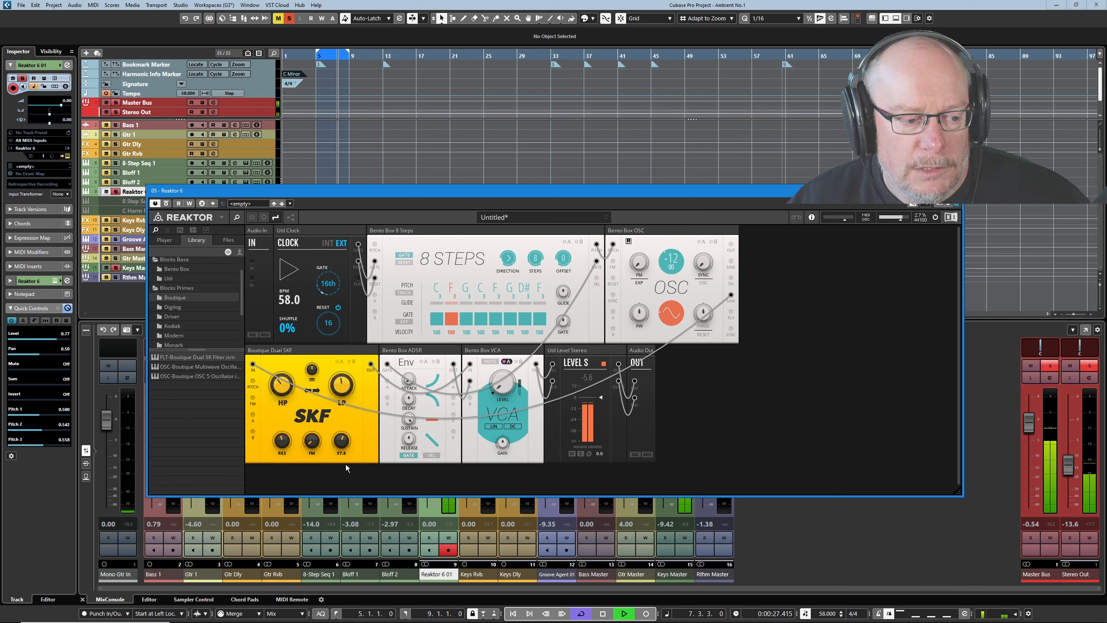
pyautogui.click(602, 613)
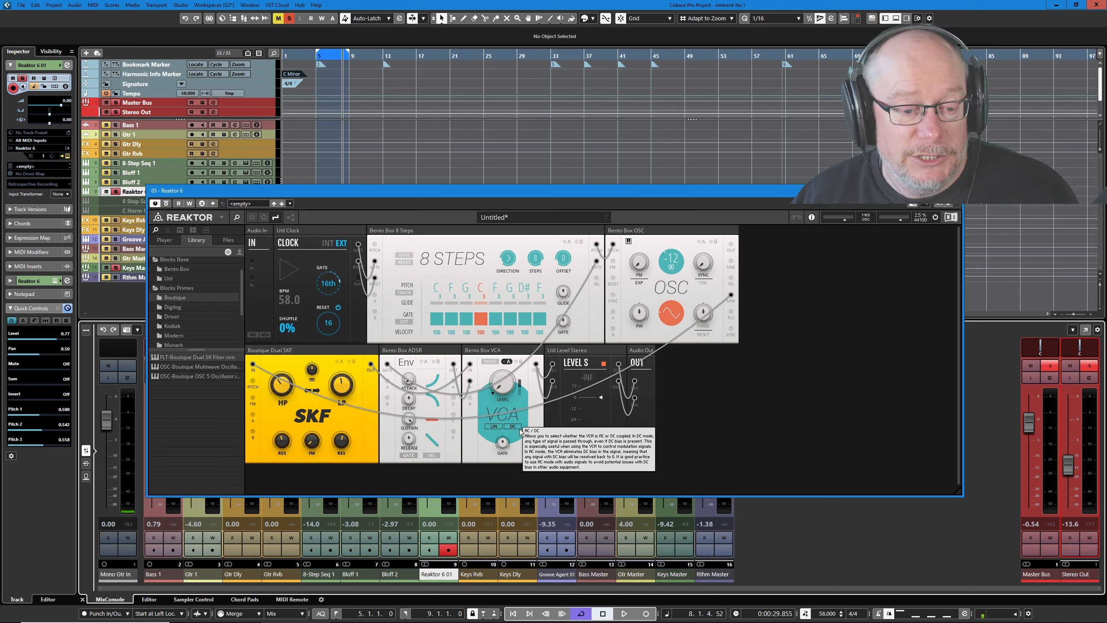
# - Add the Rounds LFO from Blocks Primes between the SKF filter and the ADSR, synced to Gate at a 1/16 rate
pyautogui.scroll(-2, 198, 296)
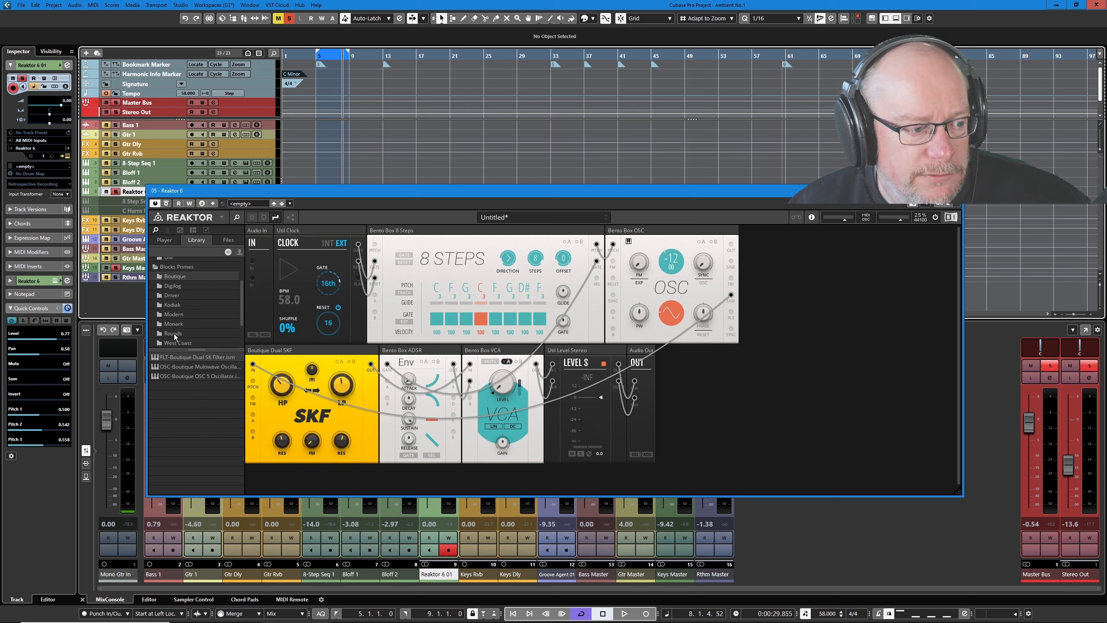
pyautogui.click(174, 334)
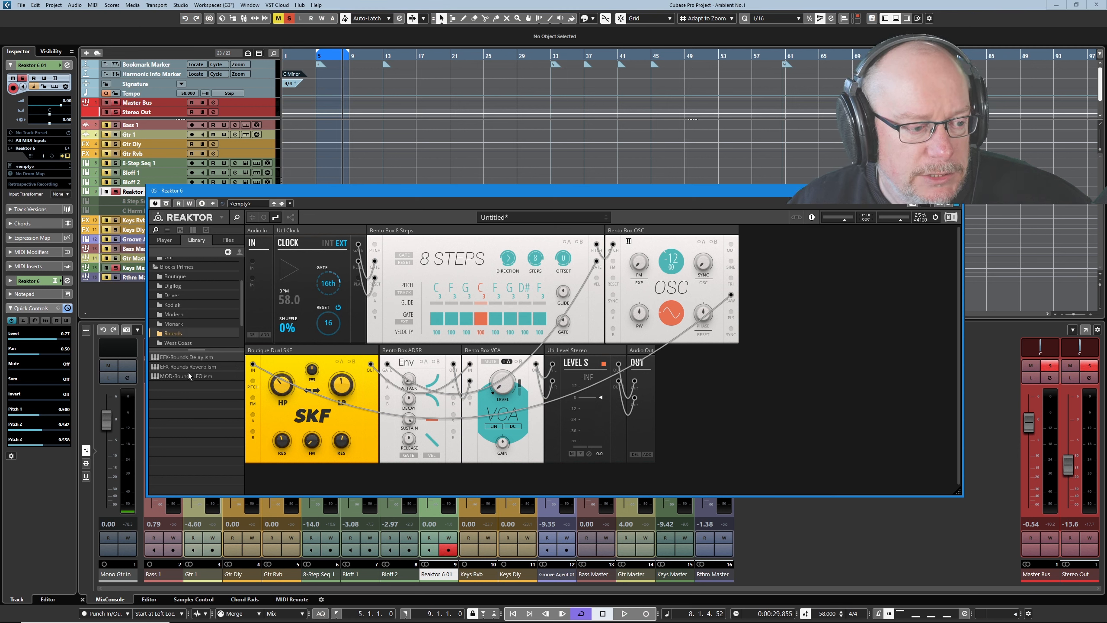
pyautogui.moveTo(187, 378); pyautogui.dragTo(384, 364)
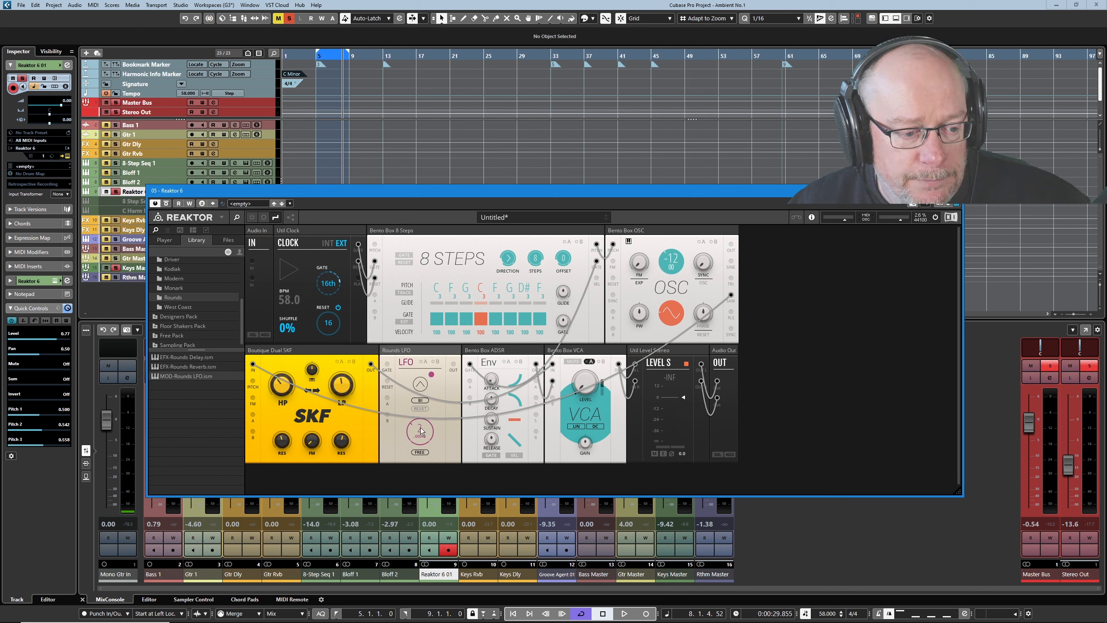
pyautogui.click(419, 453)
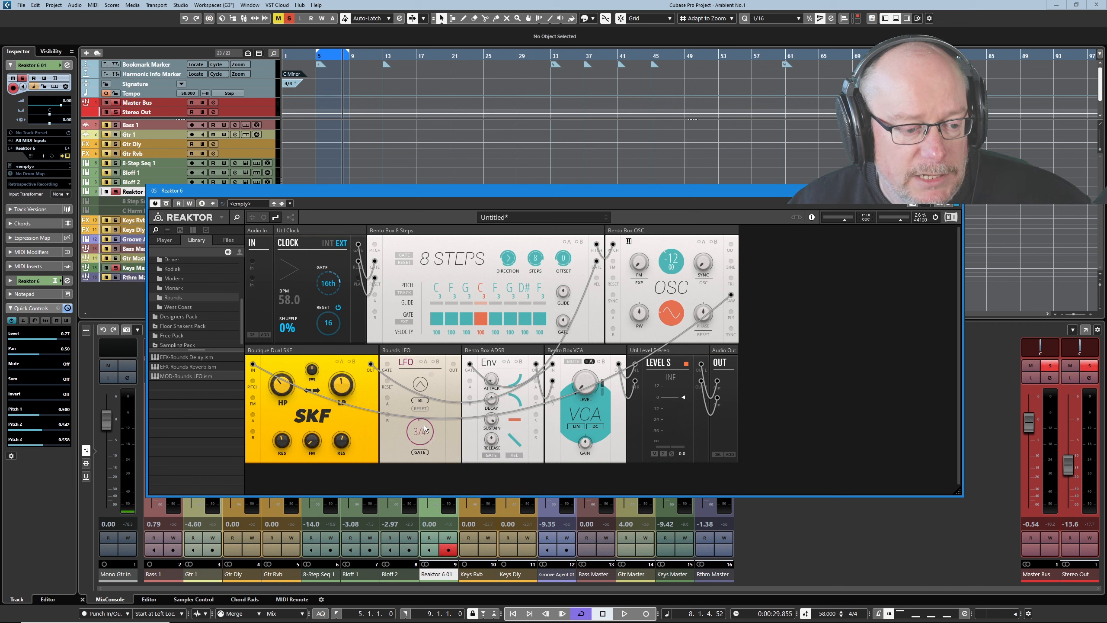
pyautogui.moveTo(425, 430); pyautogui.dragTo(427, 382)
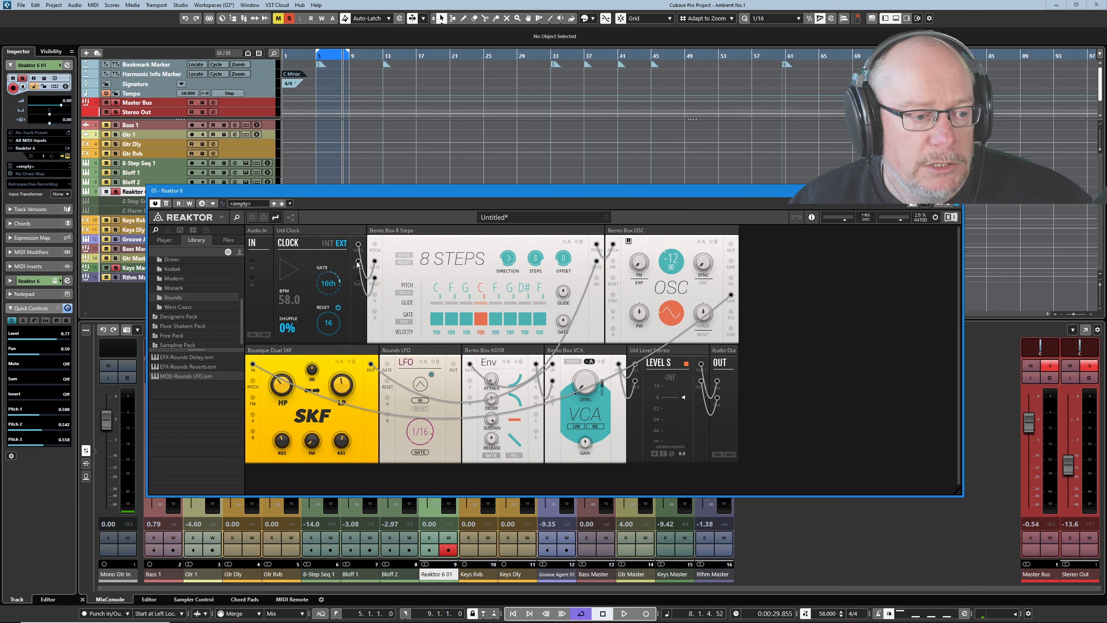
# - Patch the clock into the LFO's reset input and the LFO's output into the SKF filter's modulation A, and audition the result
pyautogui.moveTo(356, 262); pyautogui.dragTo(386, 380)
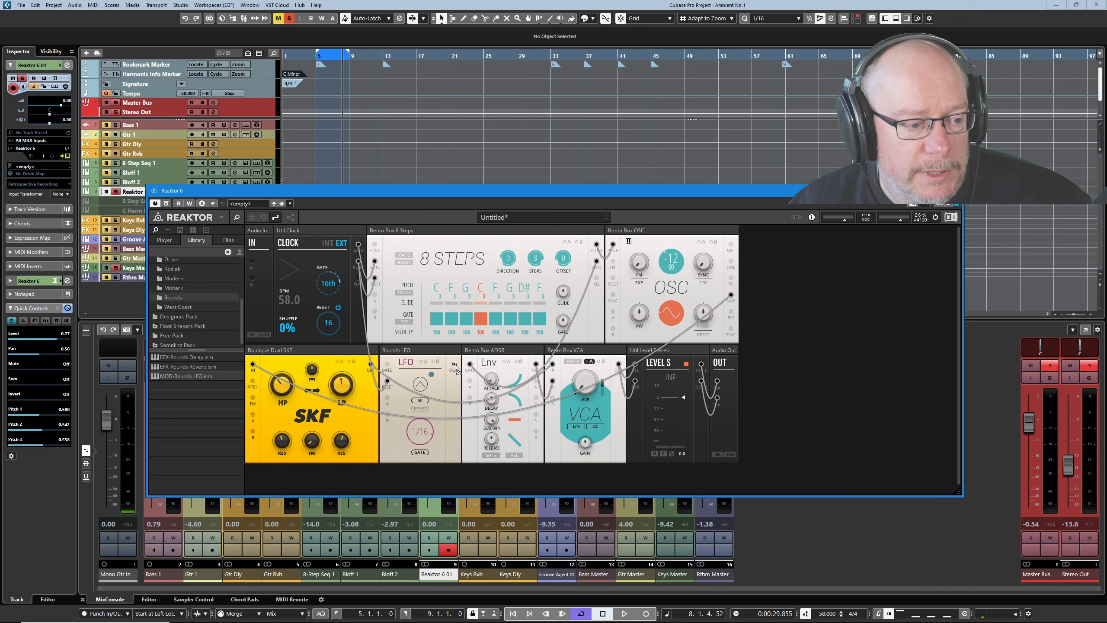
pyautogui.moveTo(454, 366); pyautogui.dragTo(252, 414)
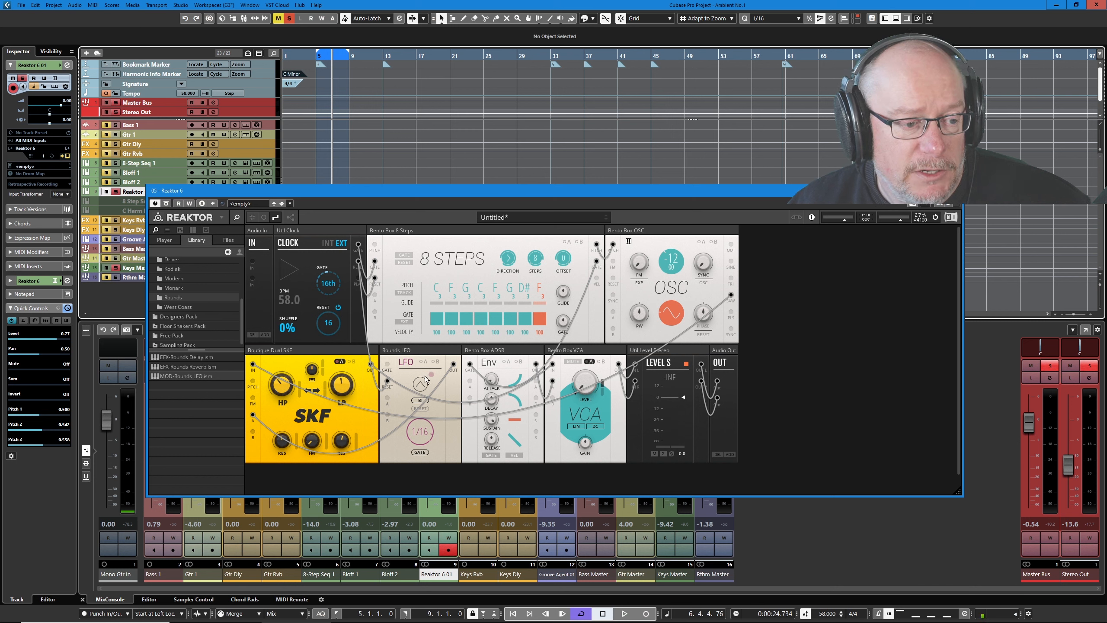
pyautogui.click(624, 613)
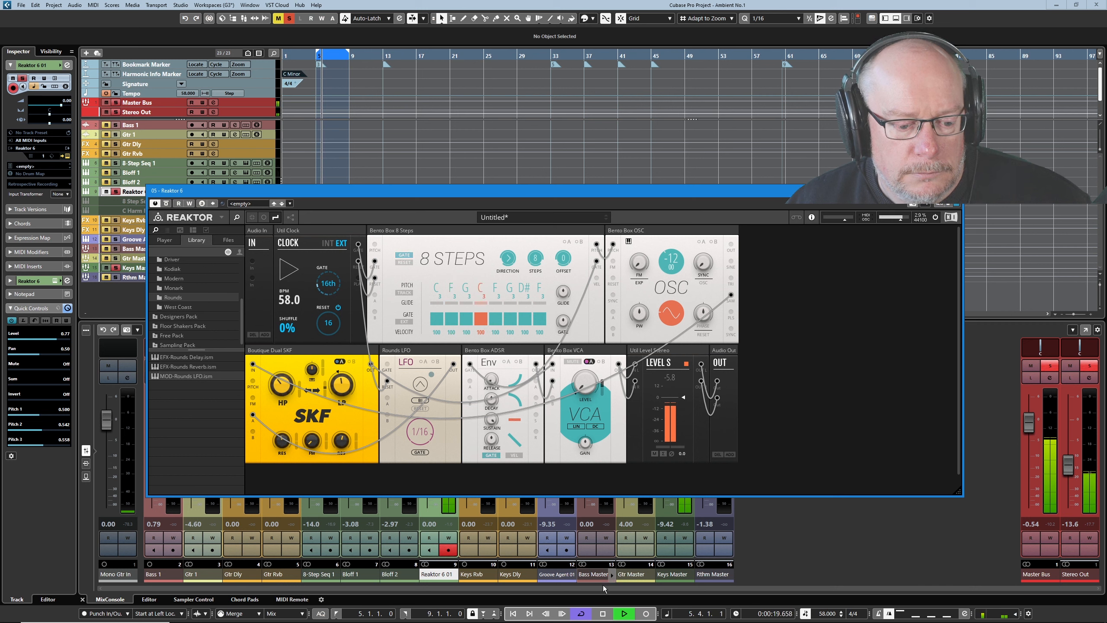
pyautogui.click(602, 613)
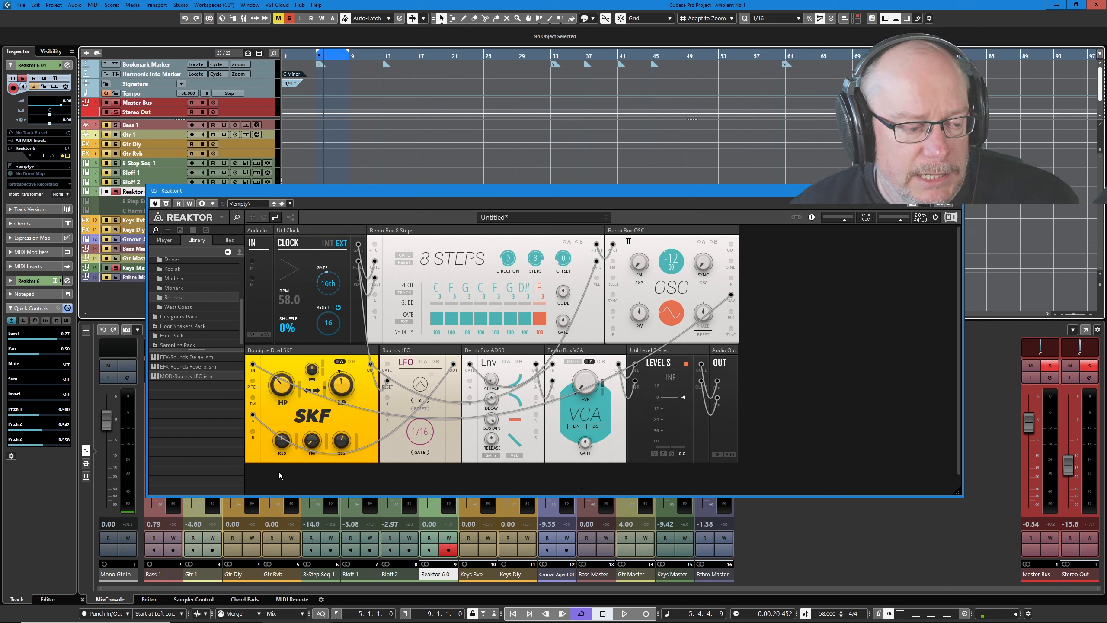
# - Add a second Rounds LFO before the ADSR, synced to Gate at 4/1, with its reset fed by the clock and its output patched to SKF modulation B
pyautogui.moveTo(185, 379); pyautogui.dragTo(466, 356)
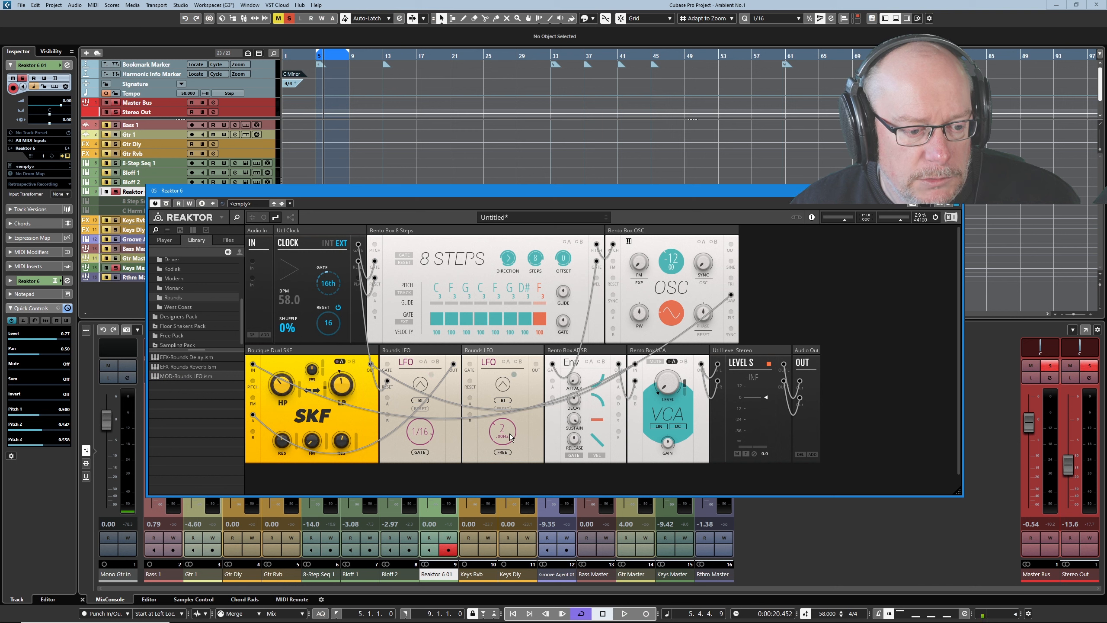
pyautogui.click(502, 452)
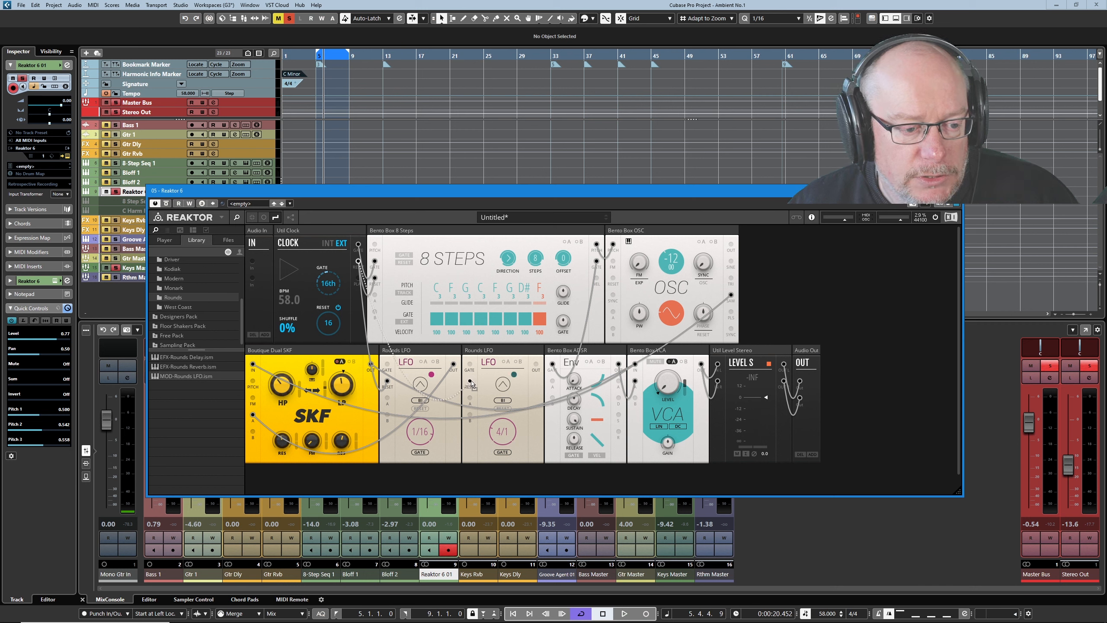
pyautogui.moveTo(471, 381); pyautogui.dragTo(470, 381)
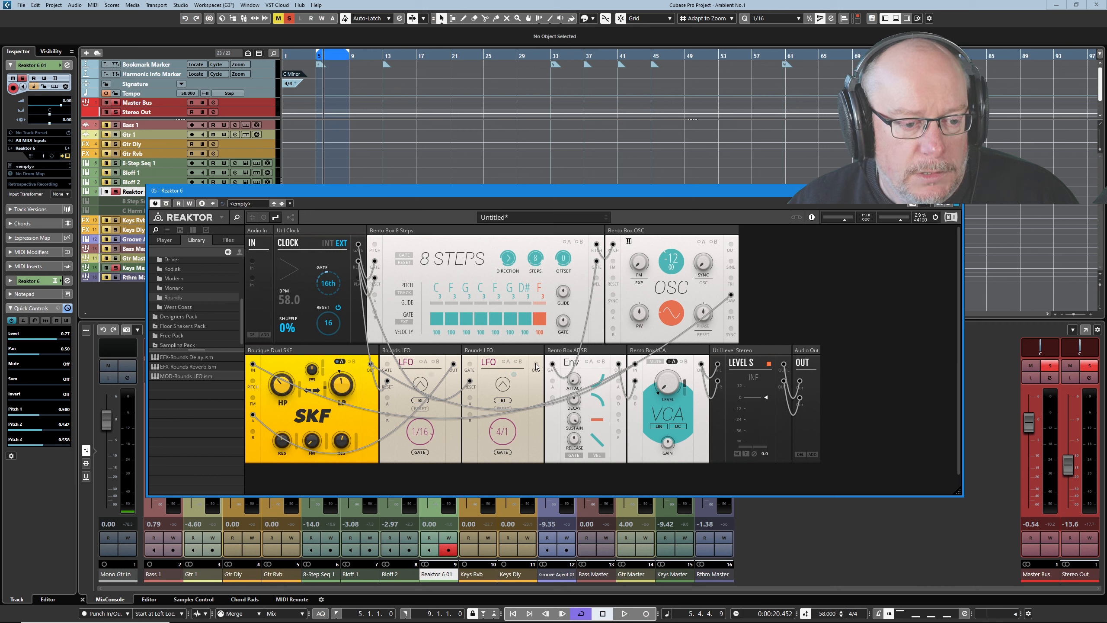
pyautogui.moveTo(545, 364); pyautogui.dragTo(255, 435)
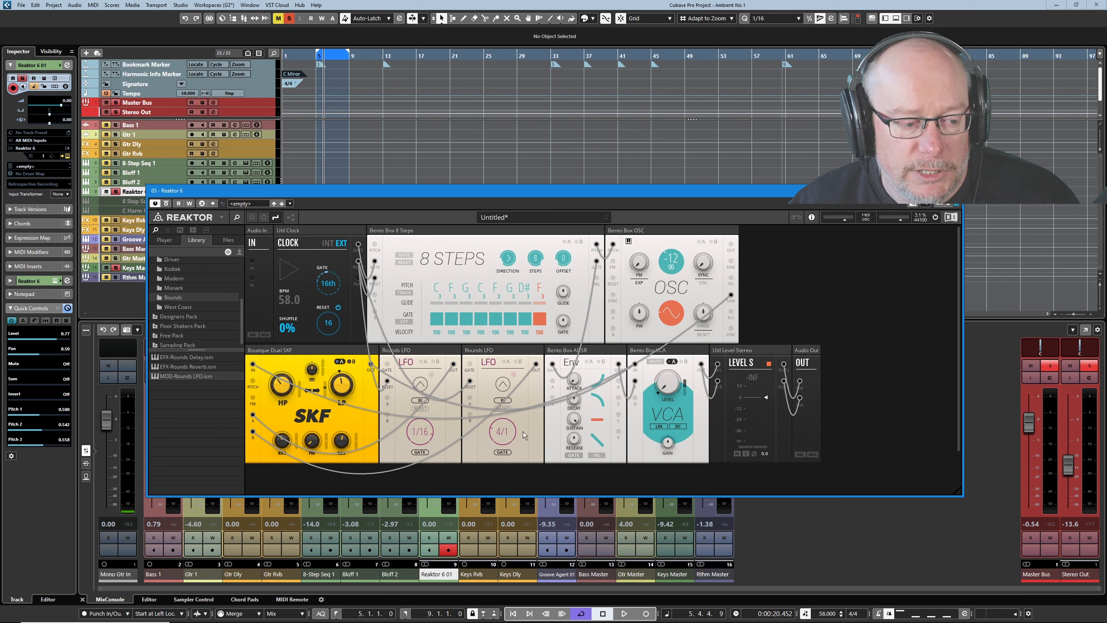
# - Play the sequence while adjusting the SKF filter's modulation B amounts, and stop playback
pyautogui.moveTo(347, 384)
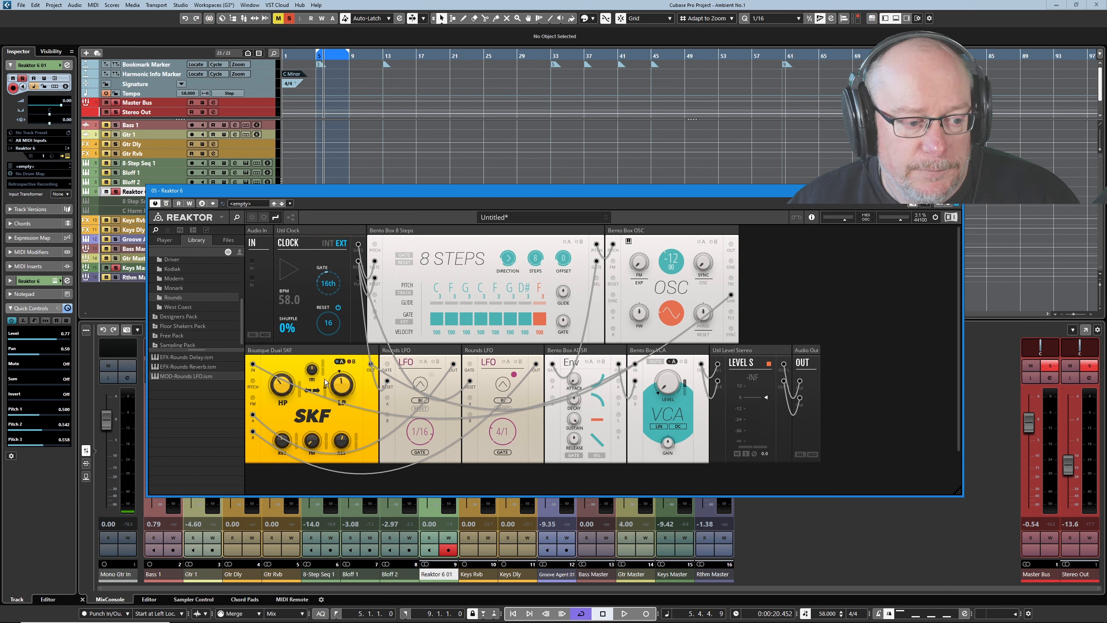
pyautogui.click(623, 612)
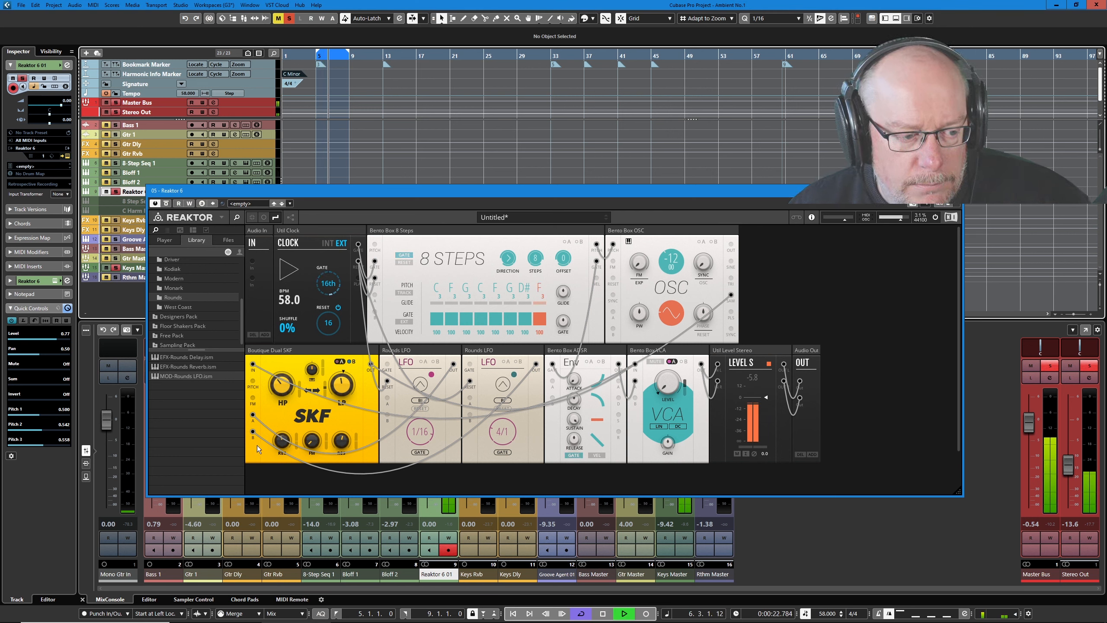
pyautogui.click(352, 361)
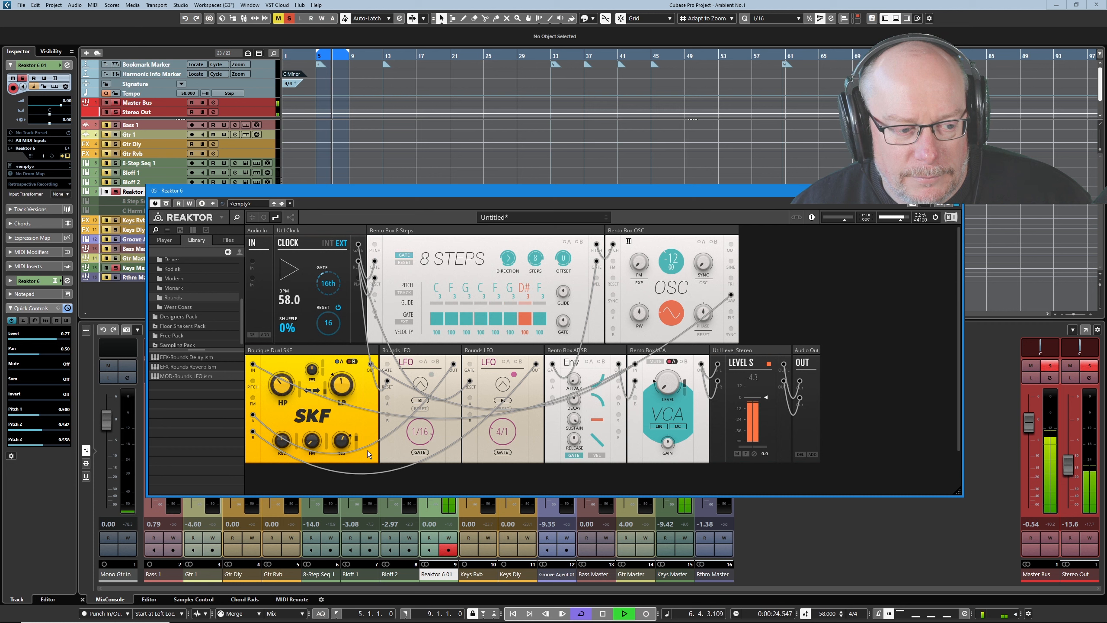
pyautogui.click(602, 611)
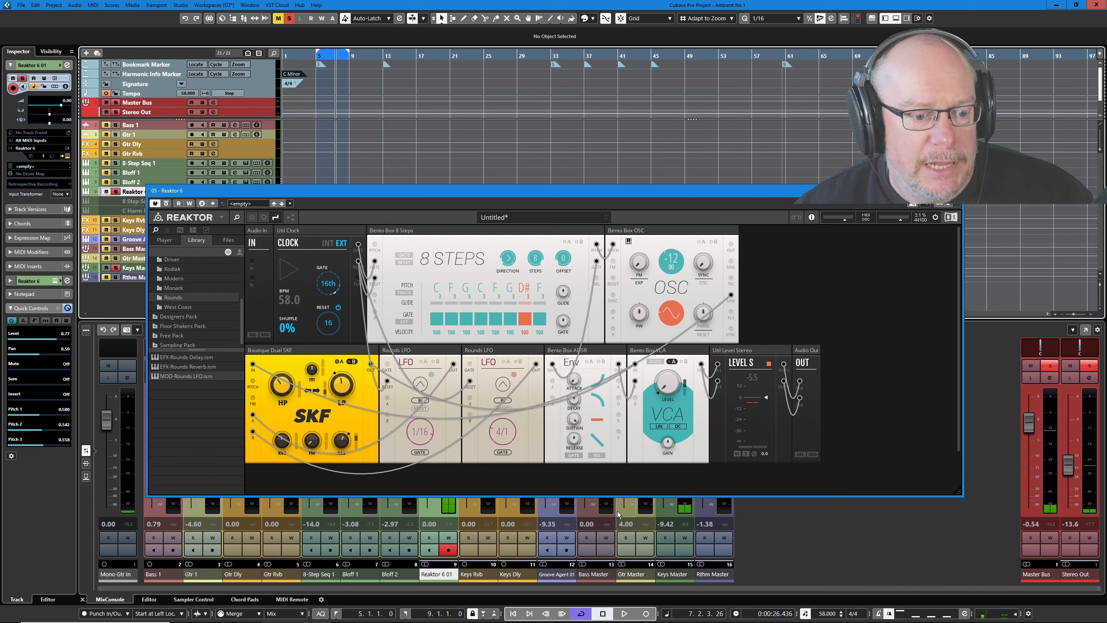
# - Show the patch cables in colour and play the synth together with the other project tracks
pyautogui.click(628, 489)
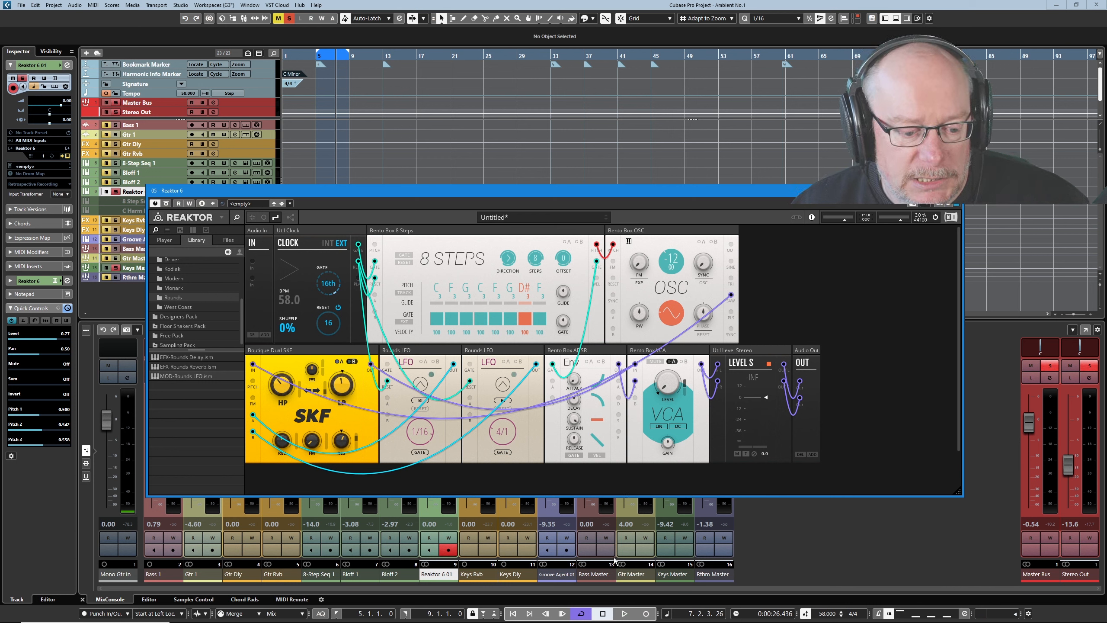
pyautogui.click(624, 614)
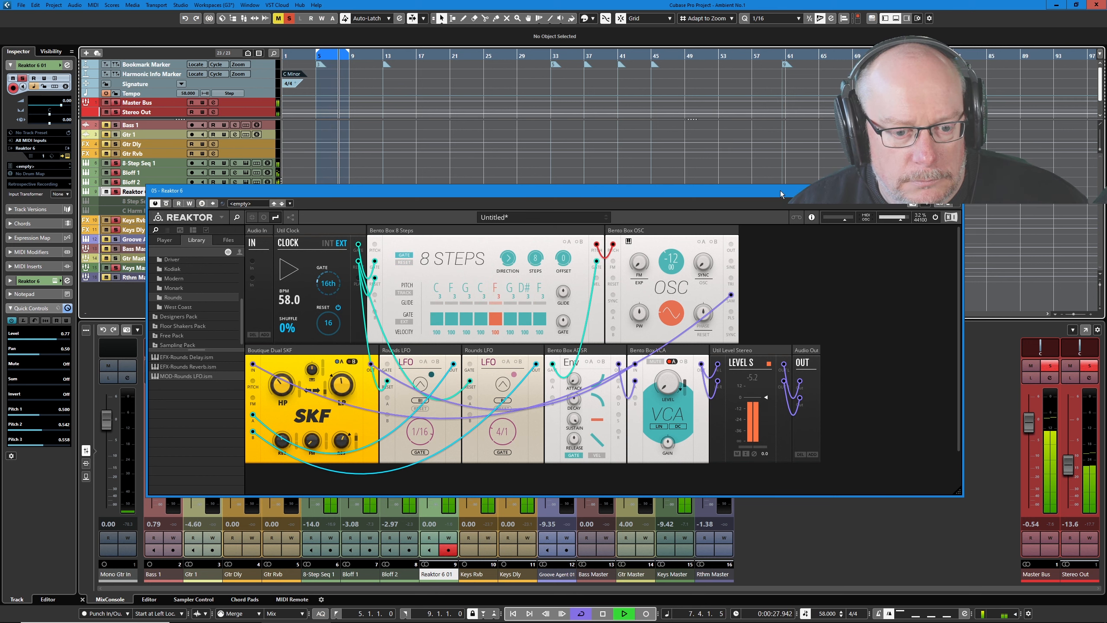
# - Adjust the SKF filter's low-pass and high-pass cutoffs while the full mix plays
pyautogui.moveTo(782, 193); pyautogui.dragTo(794, 189)
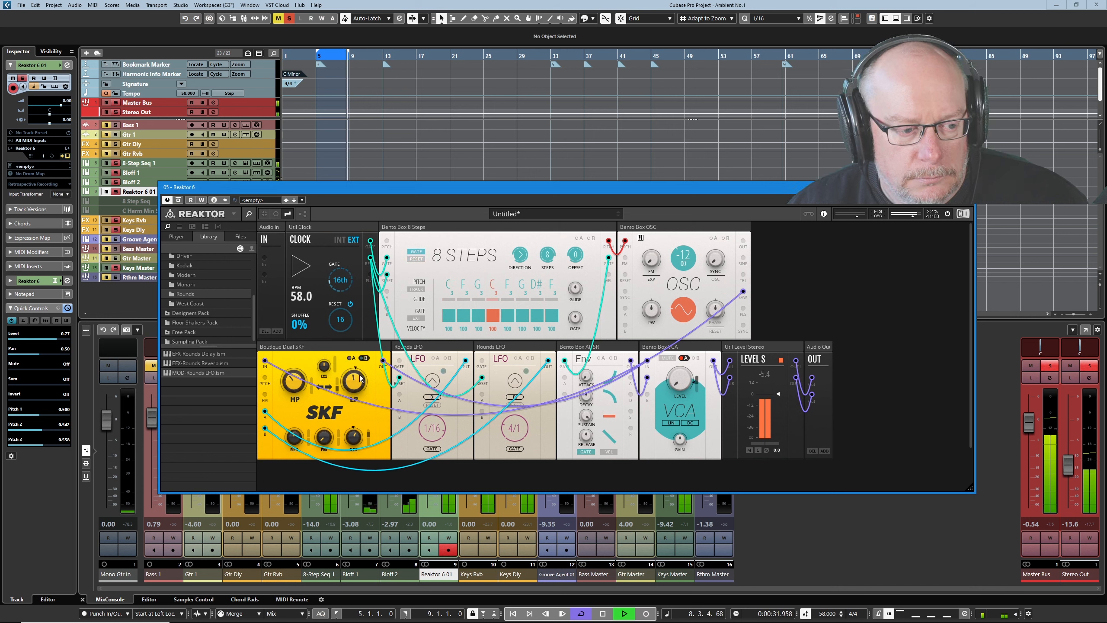
pyautogui.moveTo(355, 386)
pyautogui.mouseDown()
pyautogui.moveTo(358, 371)
pyautogui.moveTo(356, 382)
pyautogui.mouseUp()
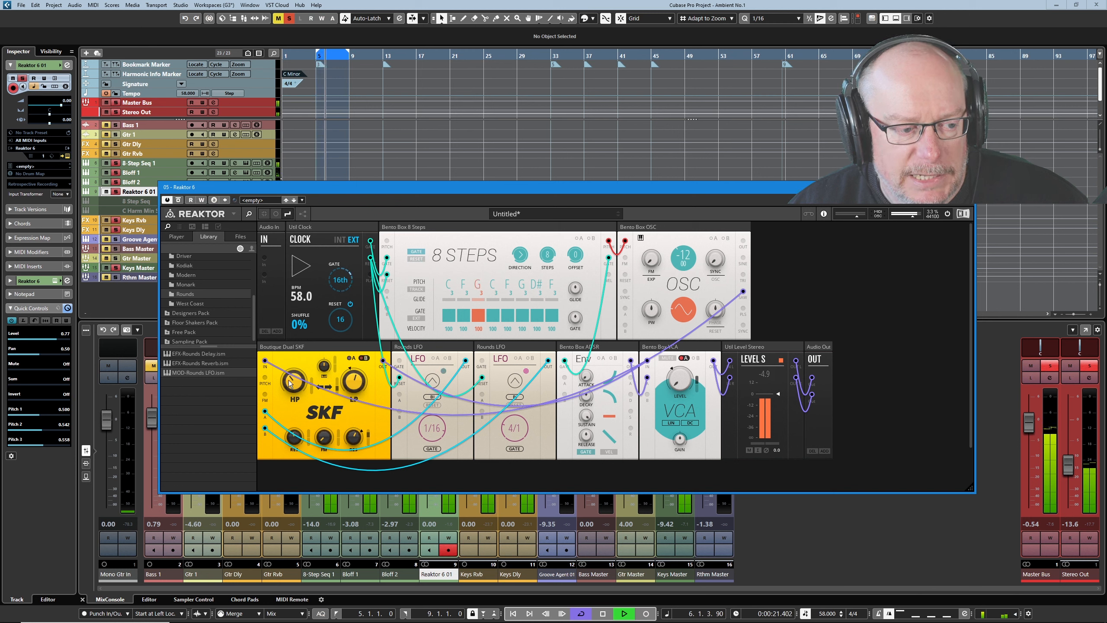
pyautogui.moveTo(293, 385); pyautogui.dragTo(297, 373)
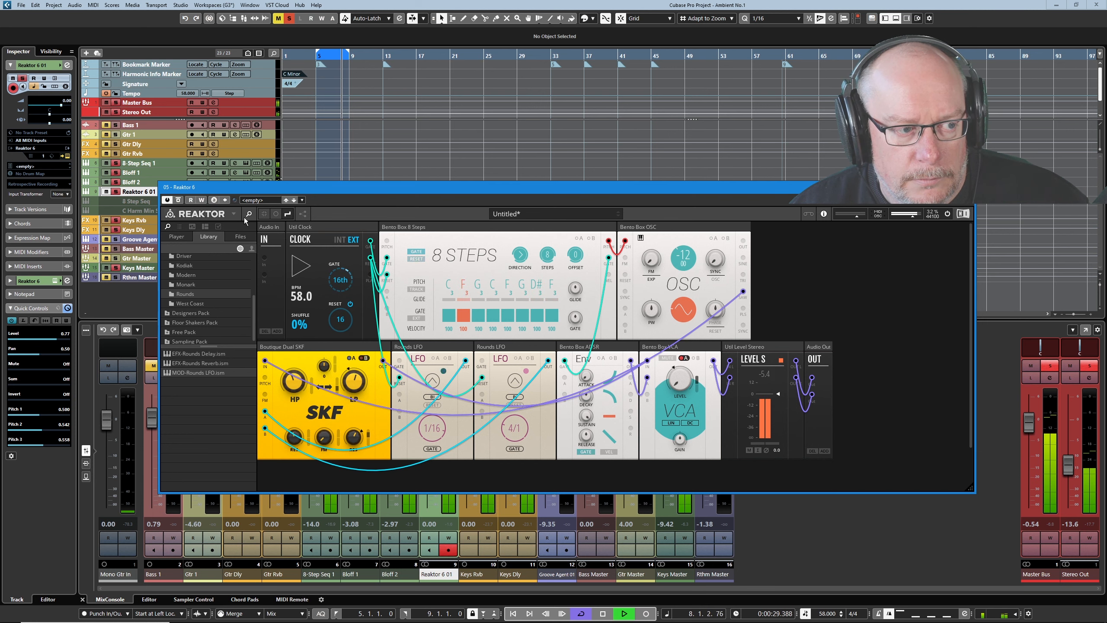
# - Bring up the 8-Step Seq 1 track's Reaktor instrument to view its patch during playback, and close it again
pyautogui.moveTo(255, 187); pyautogui.dragTo(237, 213)
pyautogui.click(214, 164)
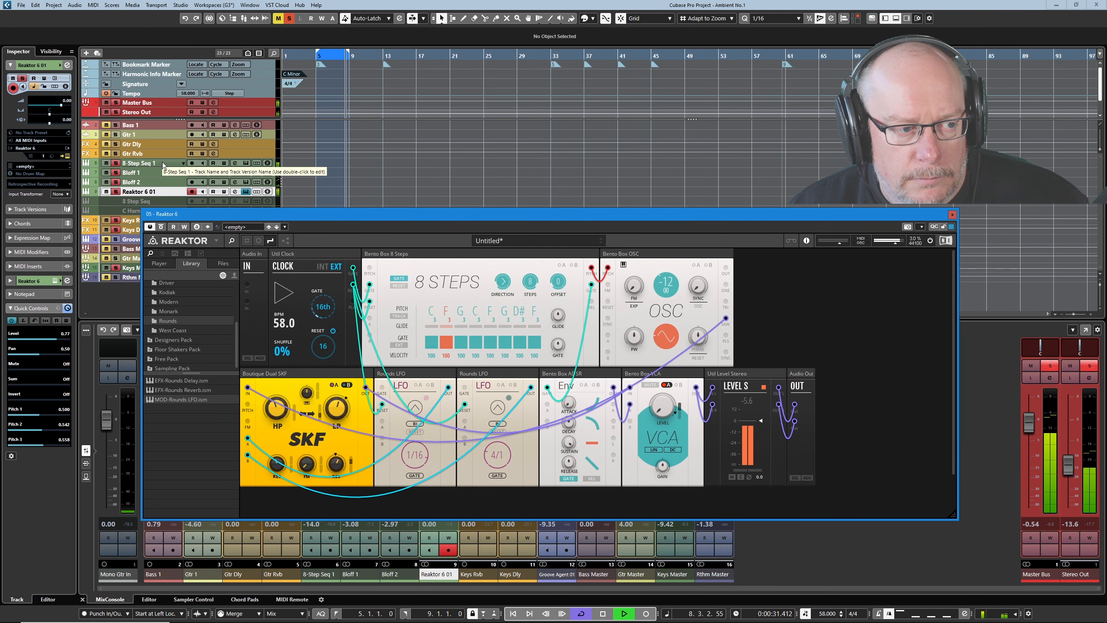
pyautogui.click(246, 163)
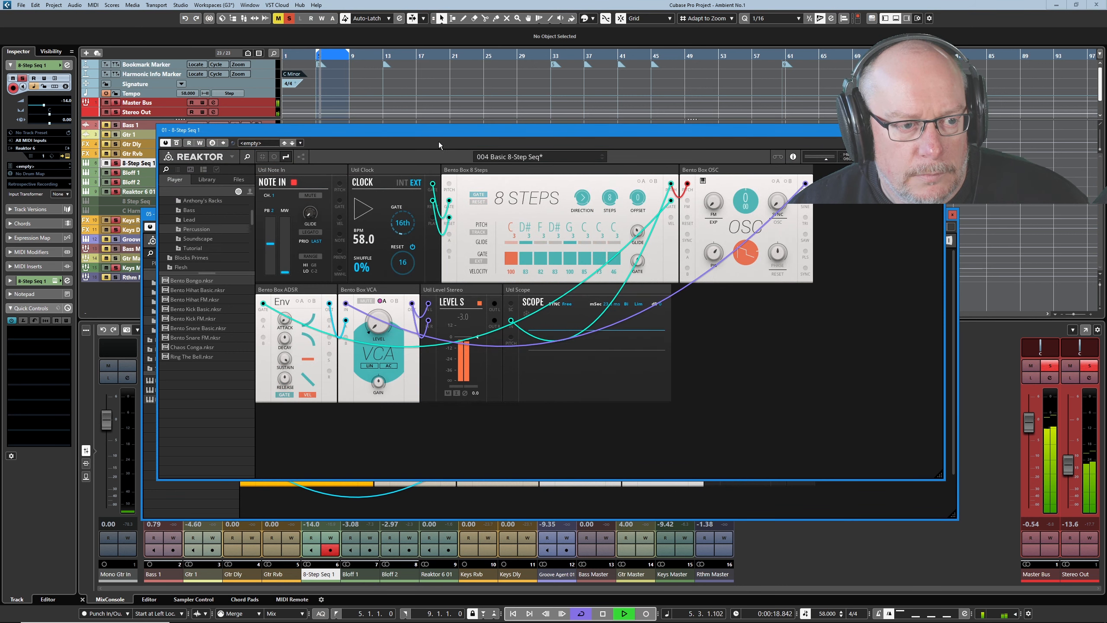
pyautogui.moveTo(444, 135); pyautogui.dragTo(445, 163)
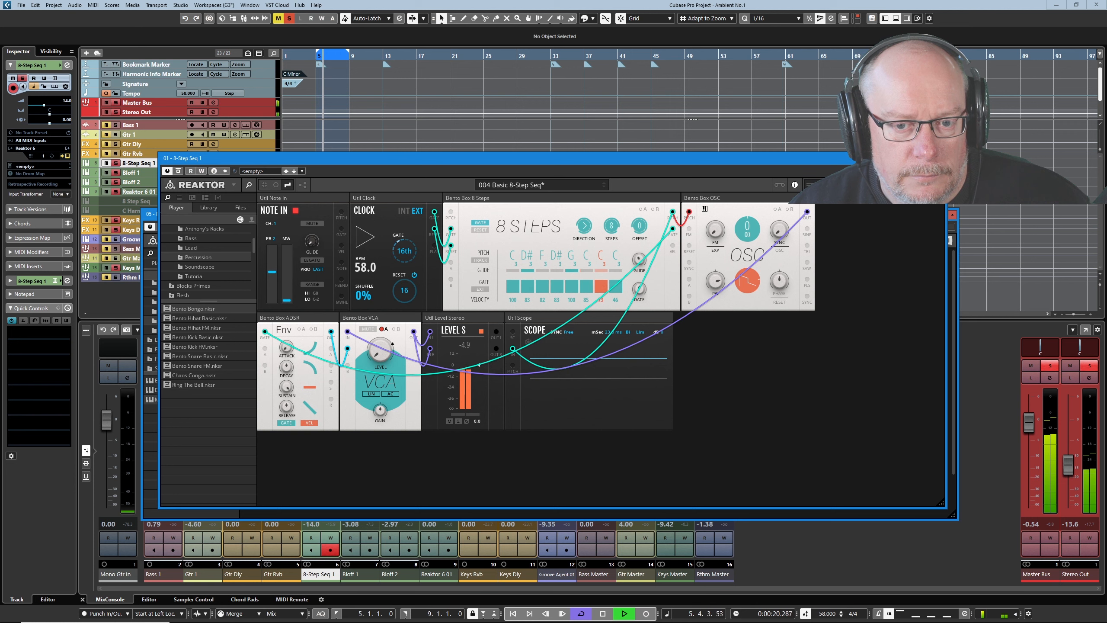
pyautogui.click(941, 159)
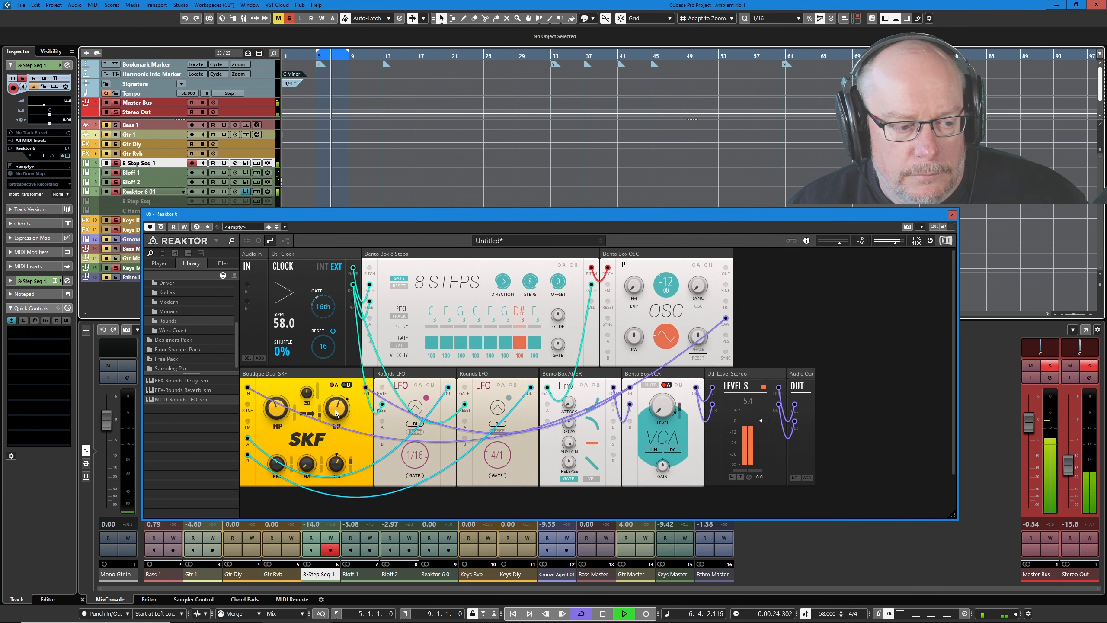
# - Fine-tune the SKF filter's low-pass cutoff while the full mix plays, and stop playback
pyautogui.moveTo(335, 410)
pyautogui.mouseDown()
pyautogui.moveTo(337, 441)
pyautogui.moveTo(338, 411)
pyautogui.mouseUp()
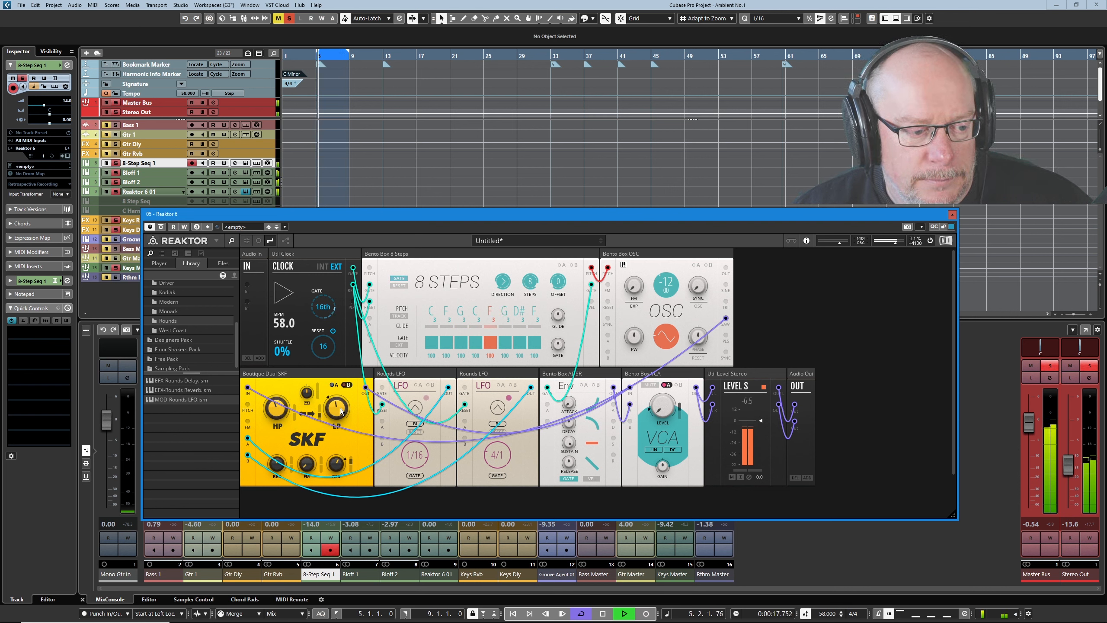
pyautogui.moveTo(341, 411); pyautogui.dragTo(326, 395)
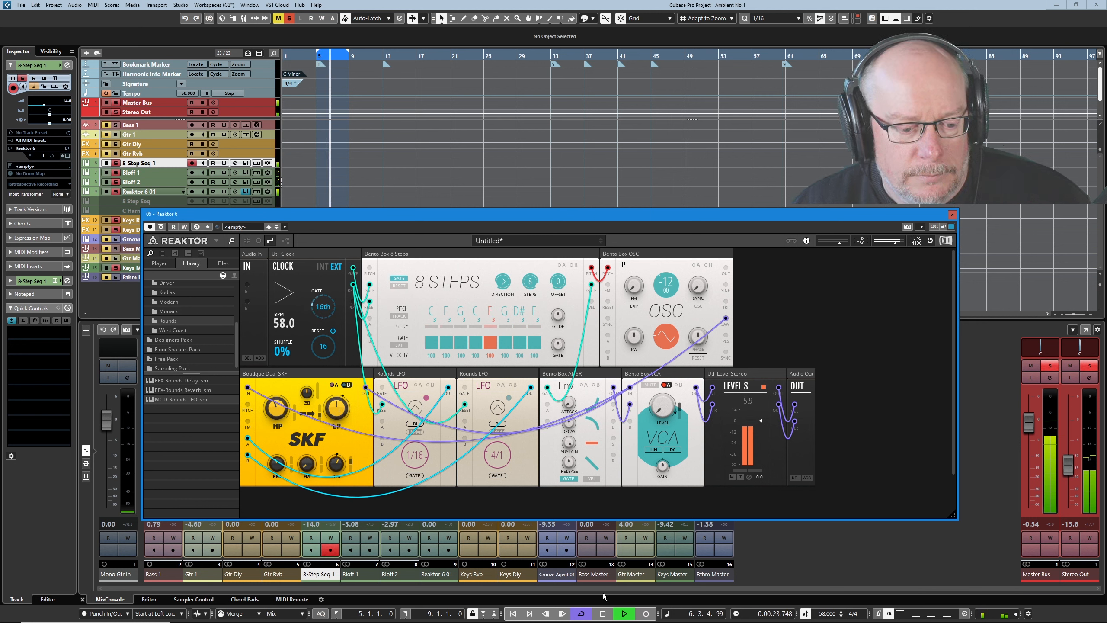
pyautogui.click(603, 613)
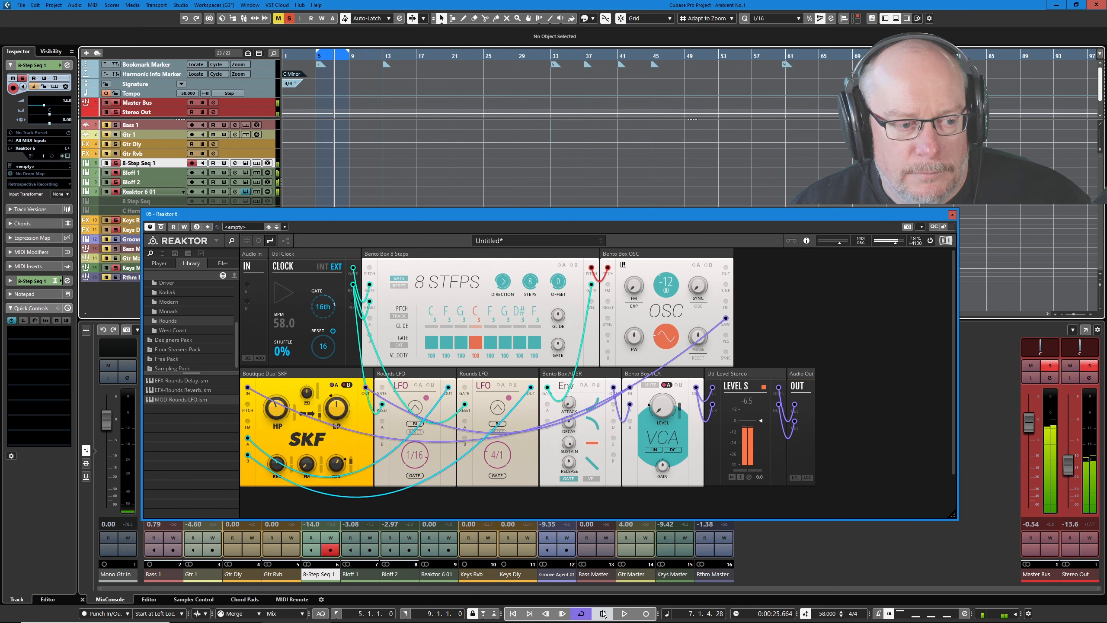